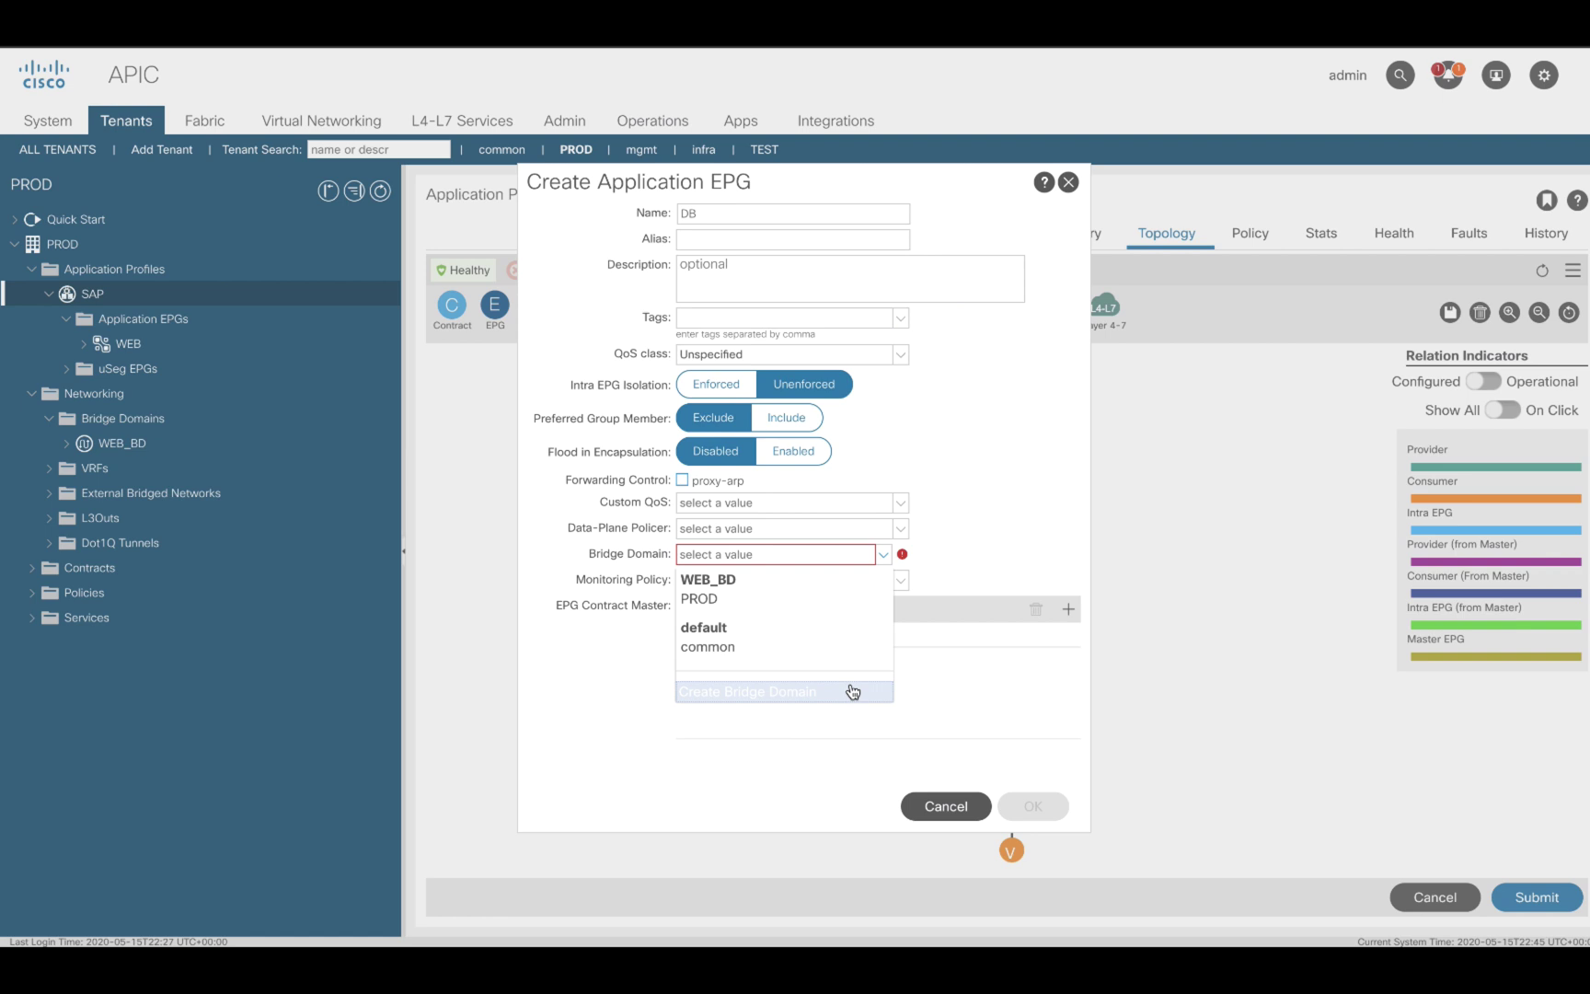
Create a new bridge domain DB_BD in the PROD_VRF VRF
left_click(852, 692)
type("DB_BD")
left_click(688, 447)
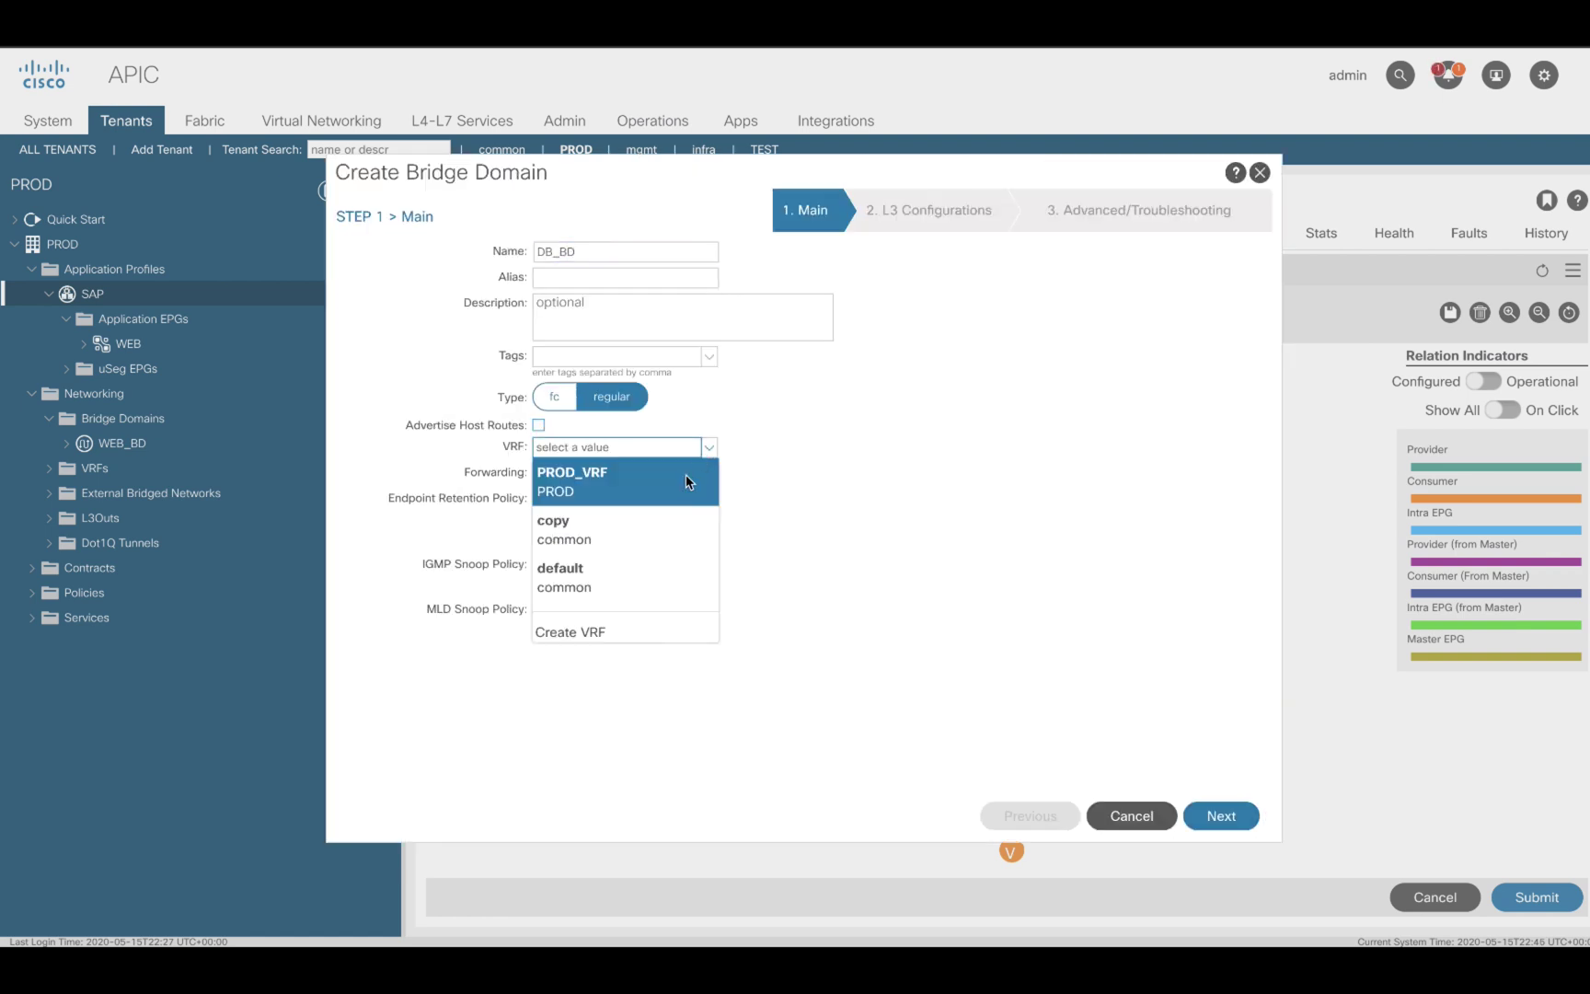
left_click(686, 477)
left_click(1224, 816)
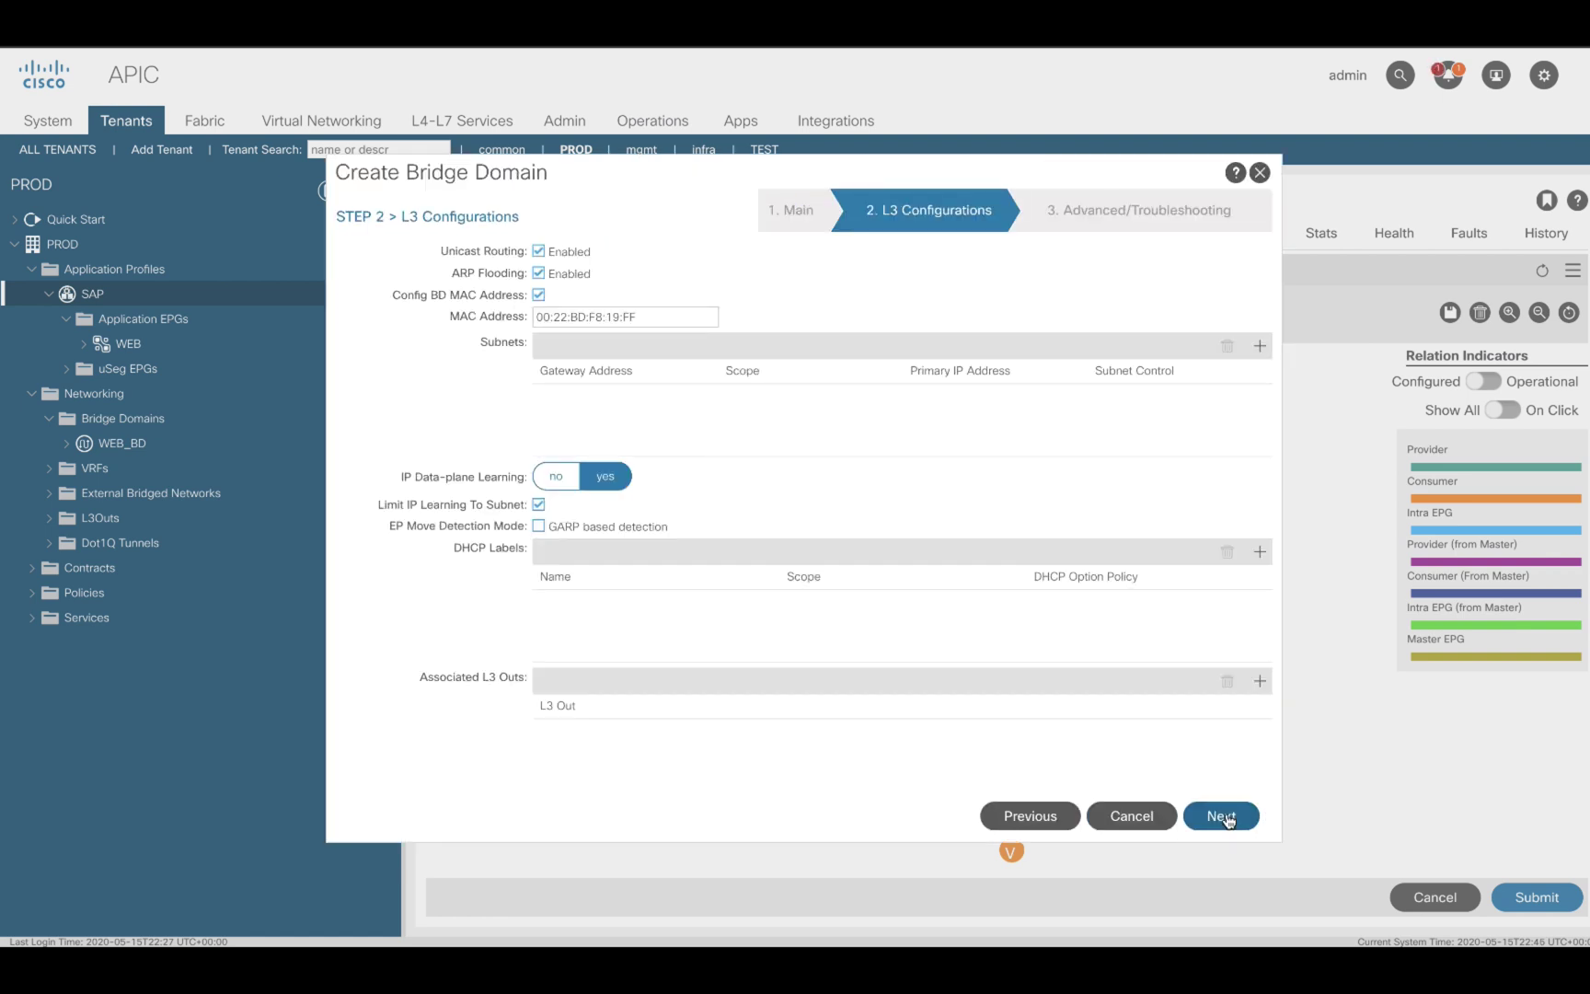
Give DB_BD the subnet 2.2.2.1/24, then finish and submit the DB EPG
left_click(1259, 345)
type("2.2.2.")
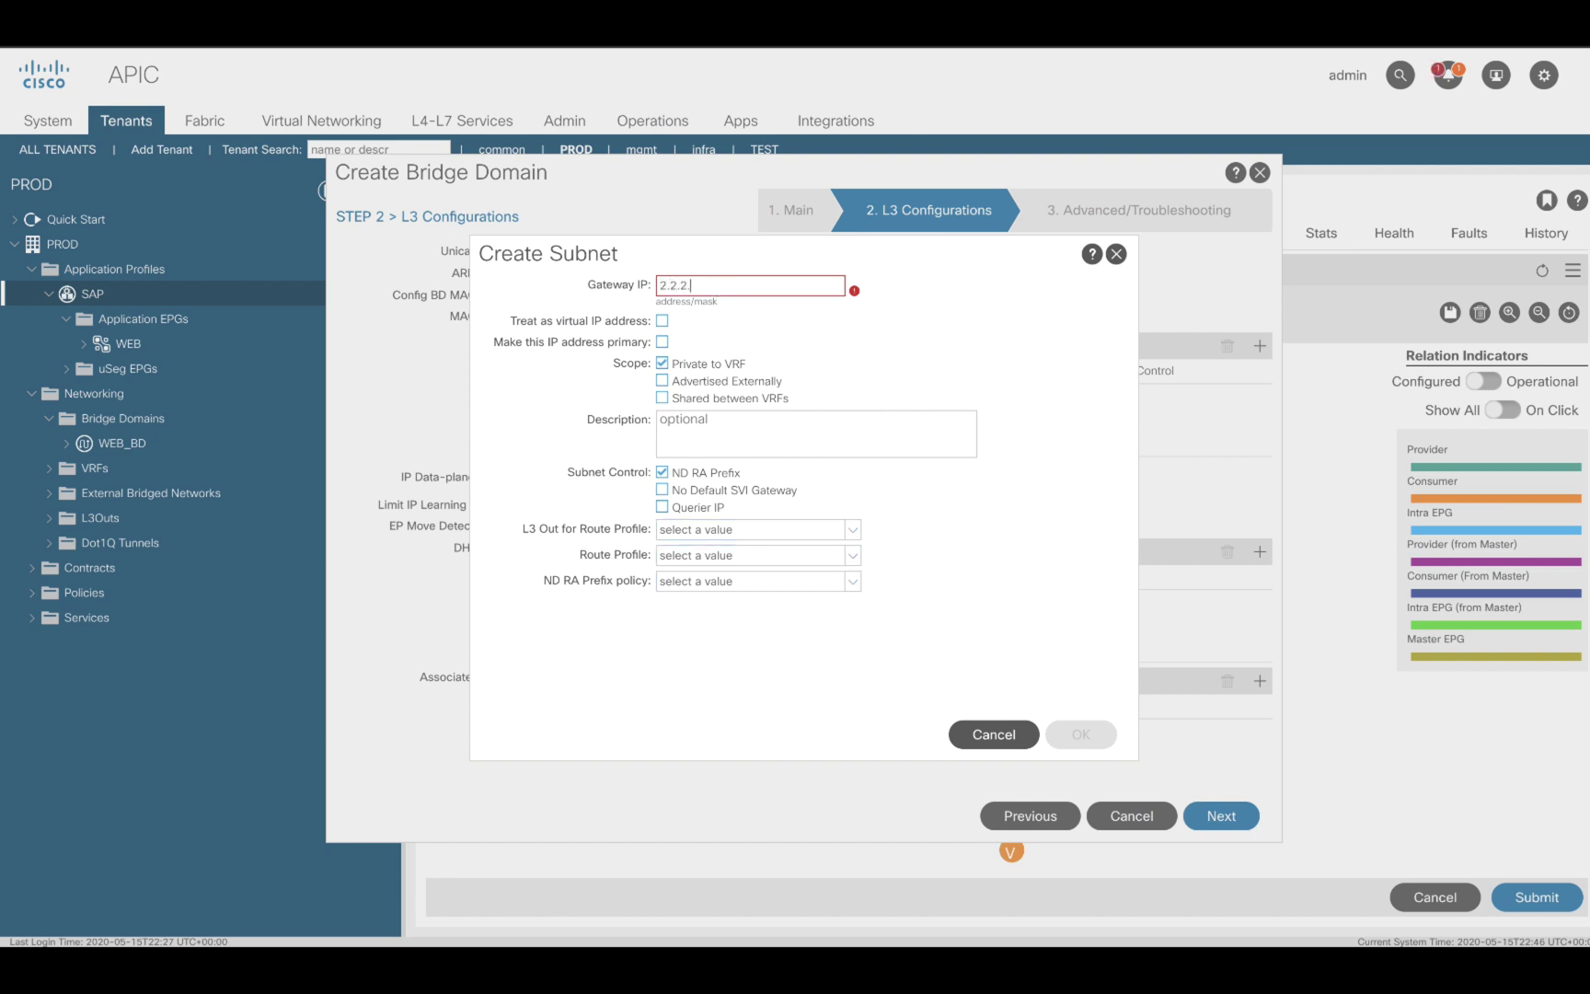
type("1/24")
left_click(1086, 736)
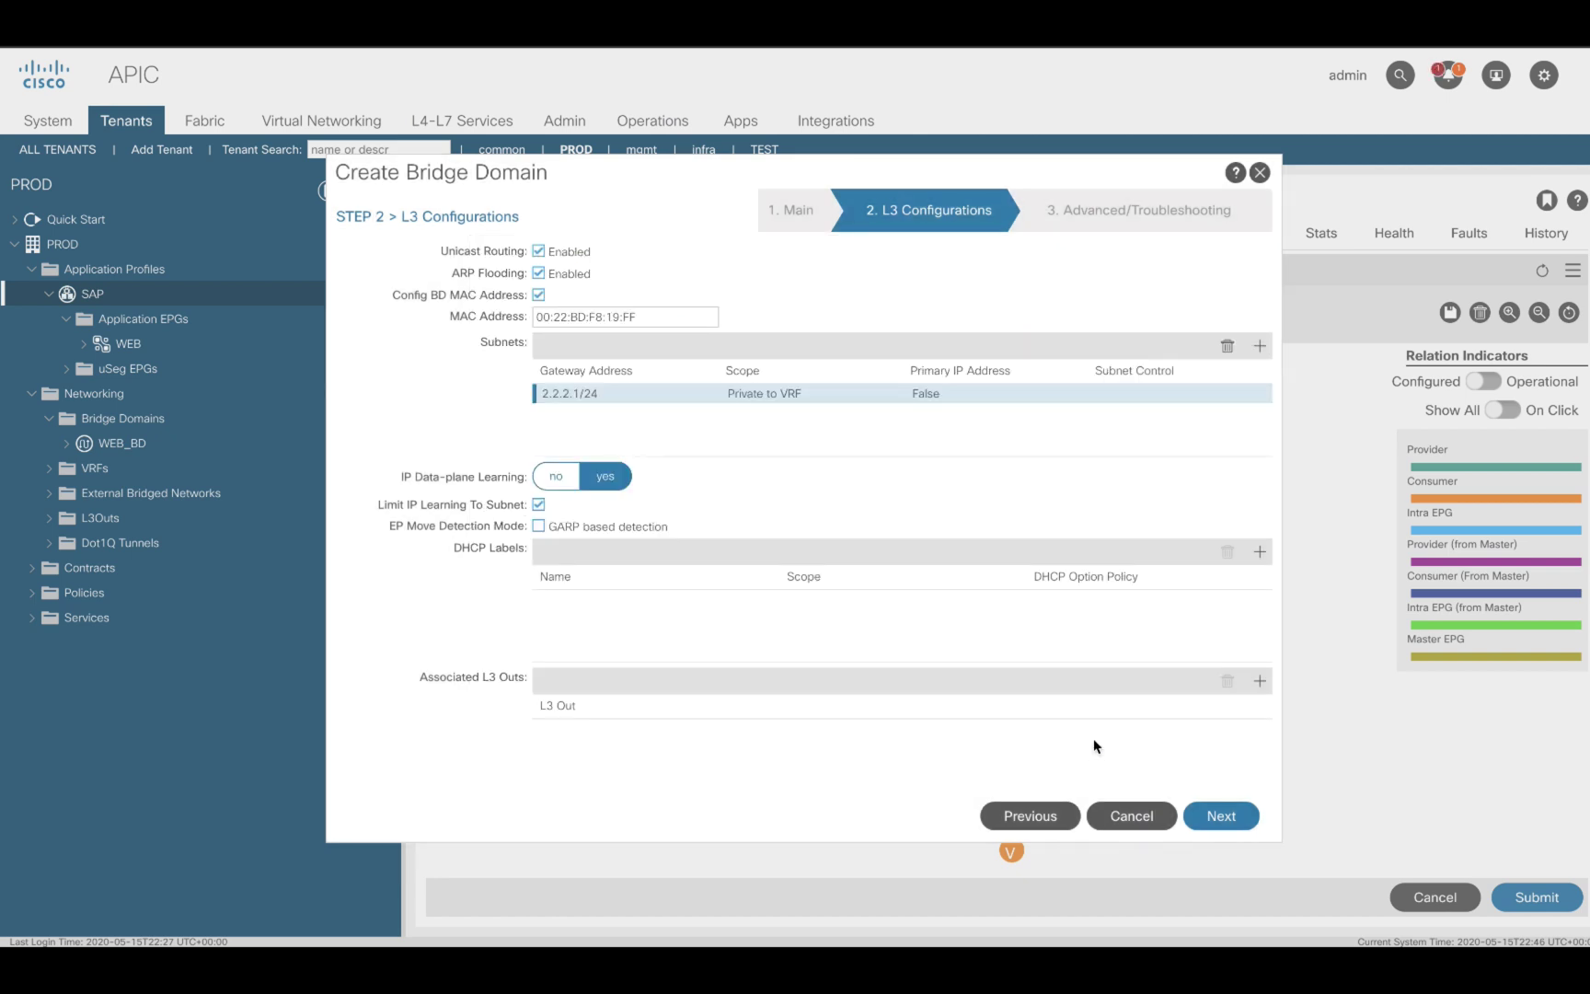
left_click(1221, 816)
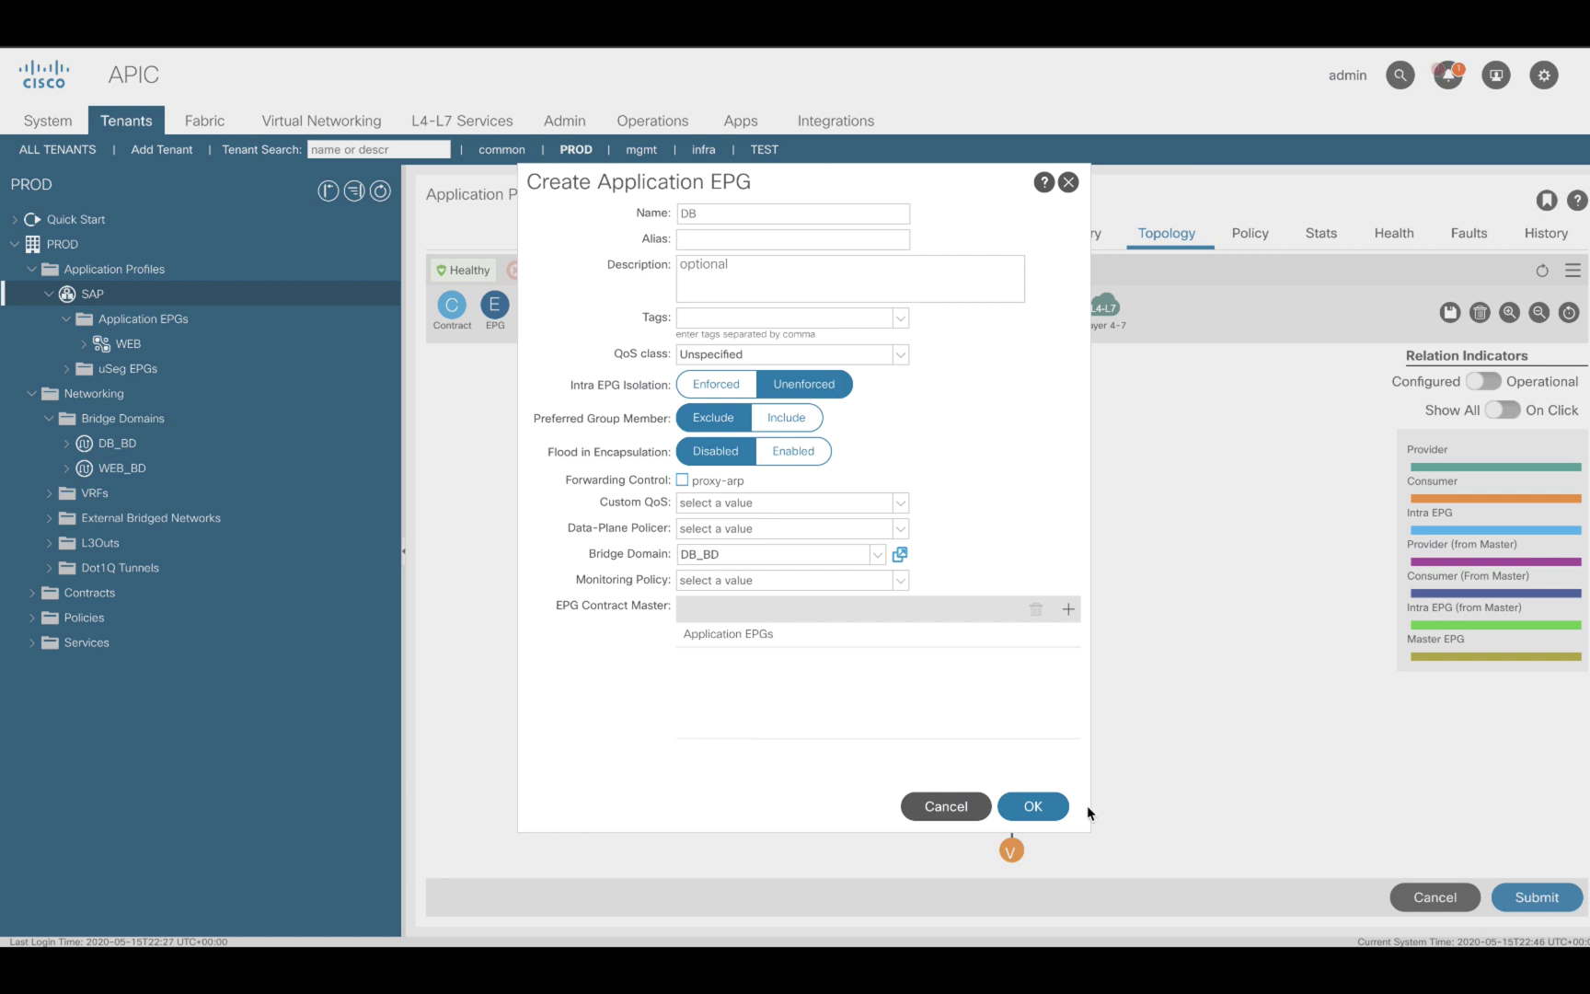
left_click(1036, 806)
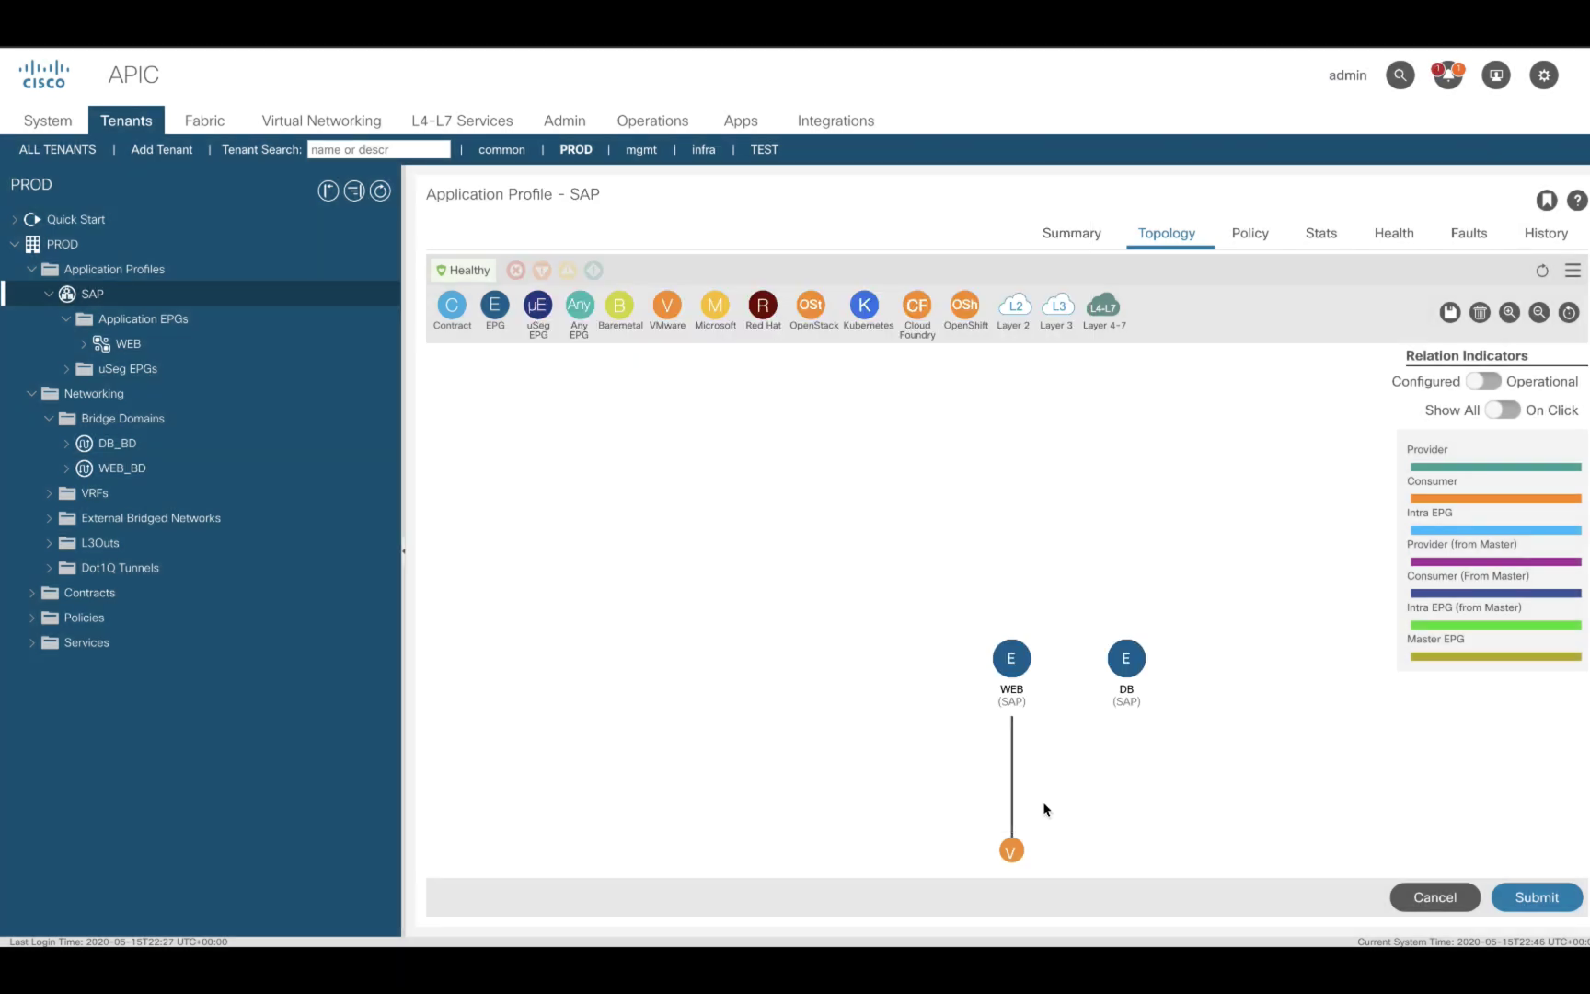
left_click(1512, 899)
Inspect the DB_BD bridge domain's subnets, summary and policy settings
left_click(67, 468)
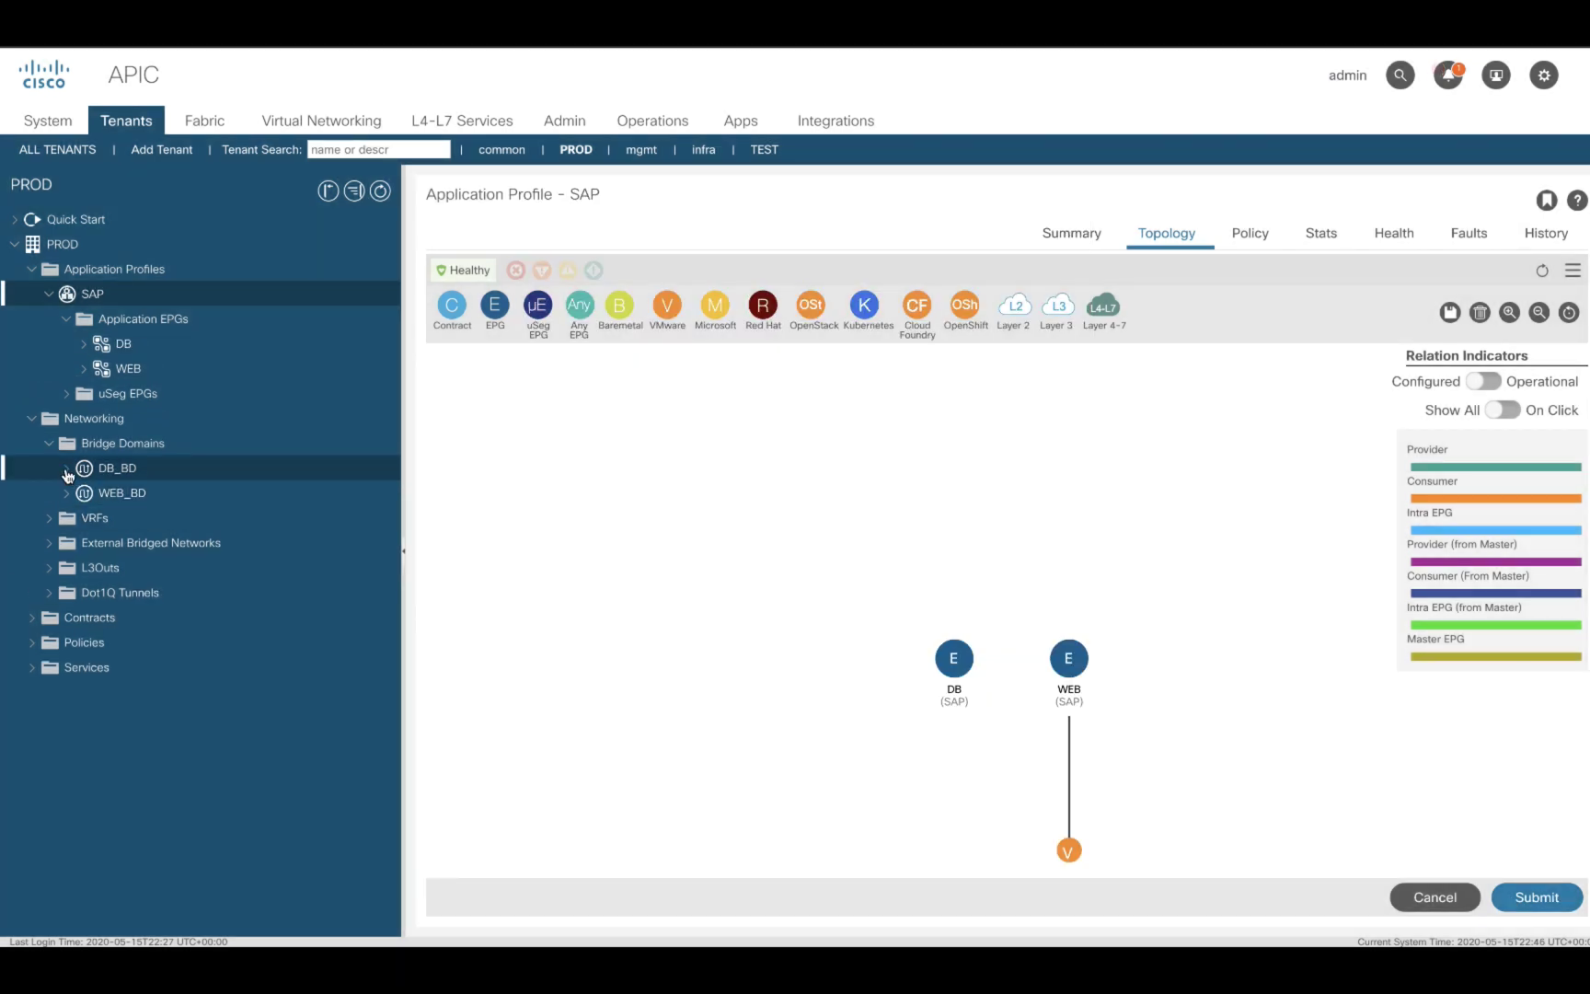
left_click(85, 518)
left_click(117, 467)
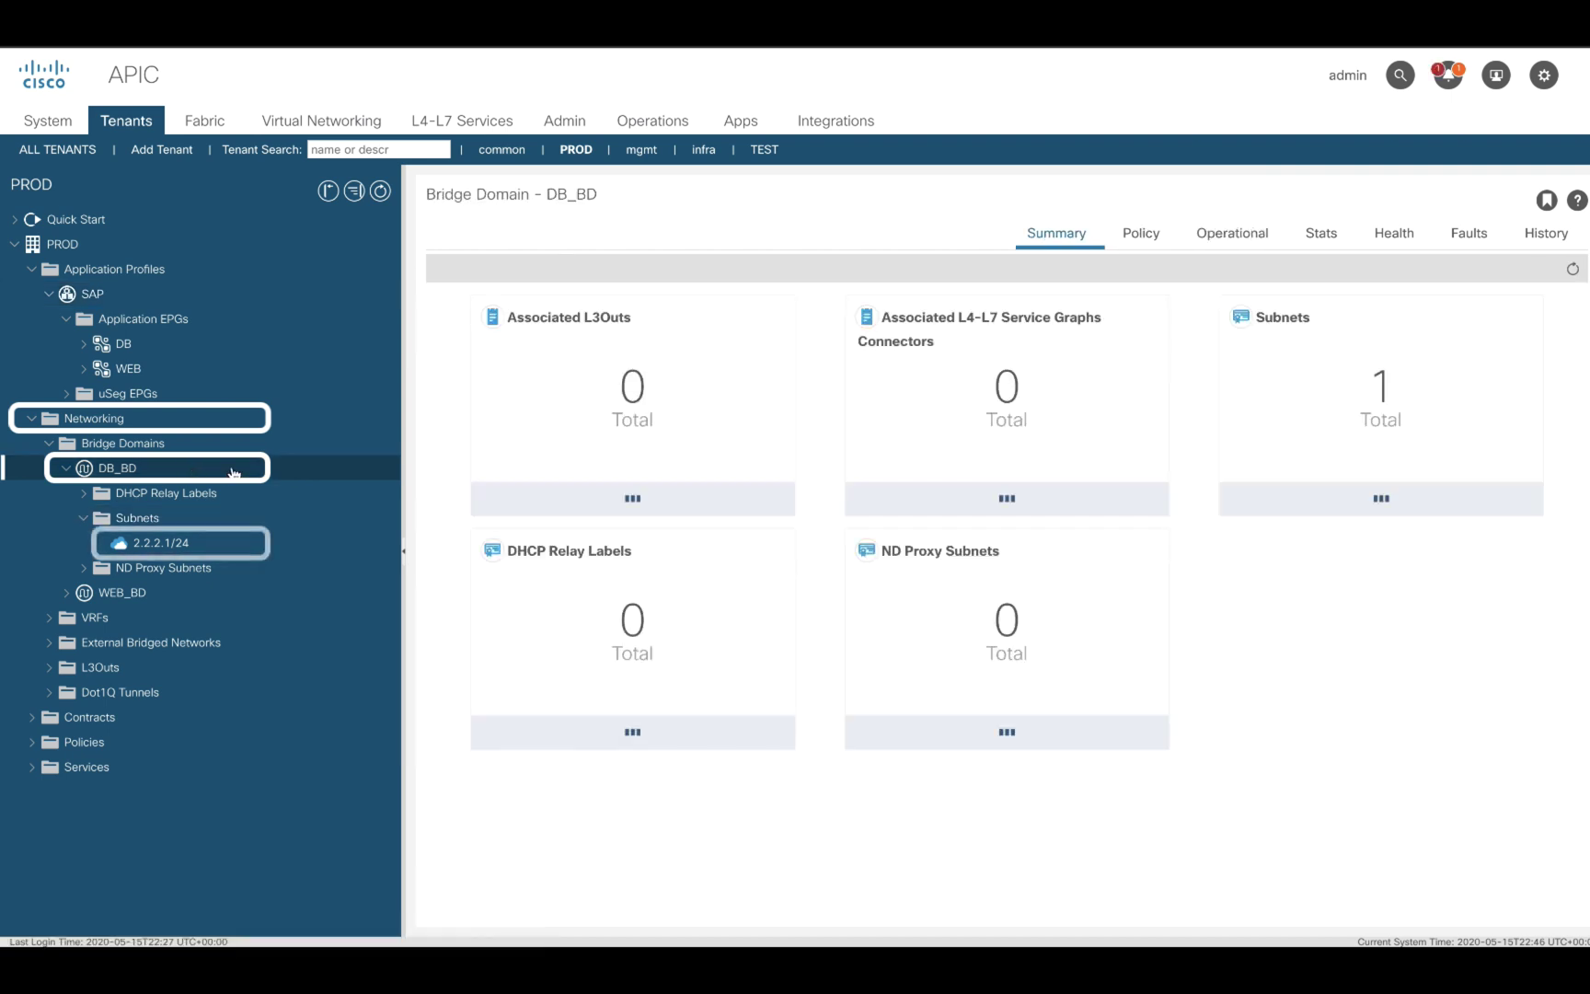
left_click(1141, 233)
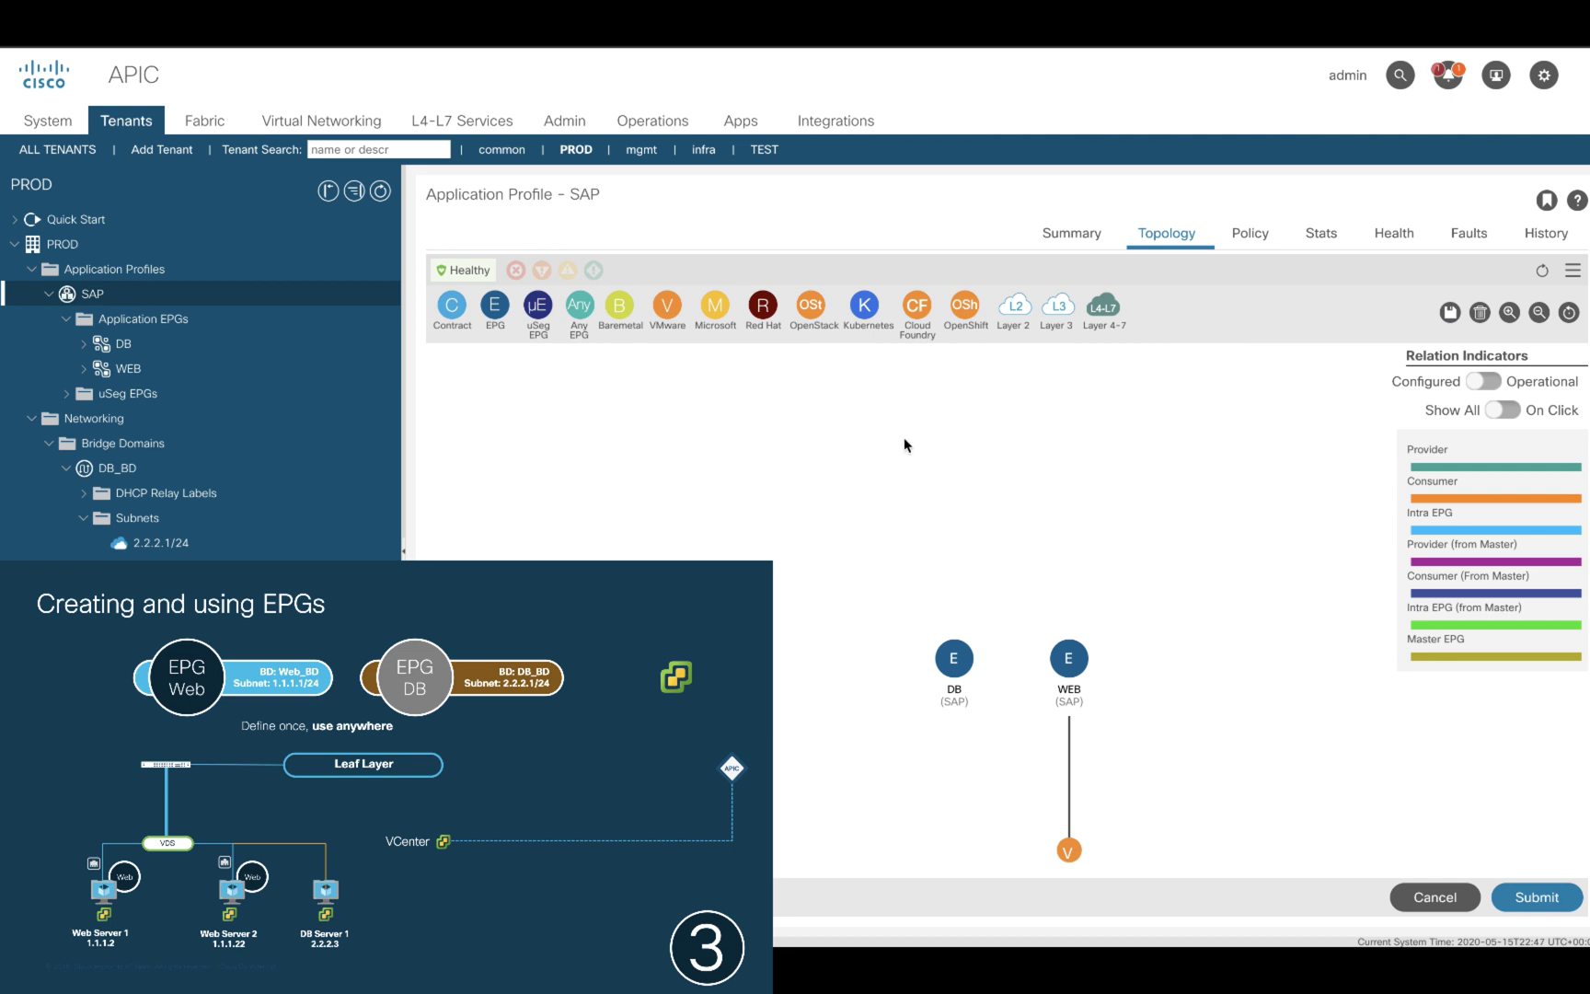
Associate the DB EPG with the MIA-DVS vCenter VMware domain
left_click_drag(668, 305, 911, 598)
left_click(1256, 167)
left_click(1197, 188)
left_click(964, 357)
left_click(940, 494)
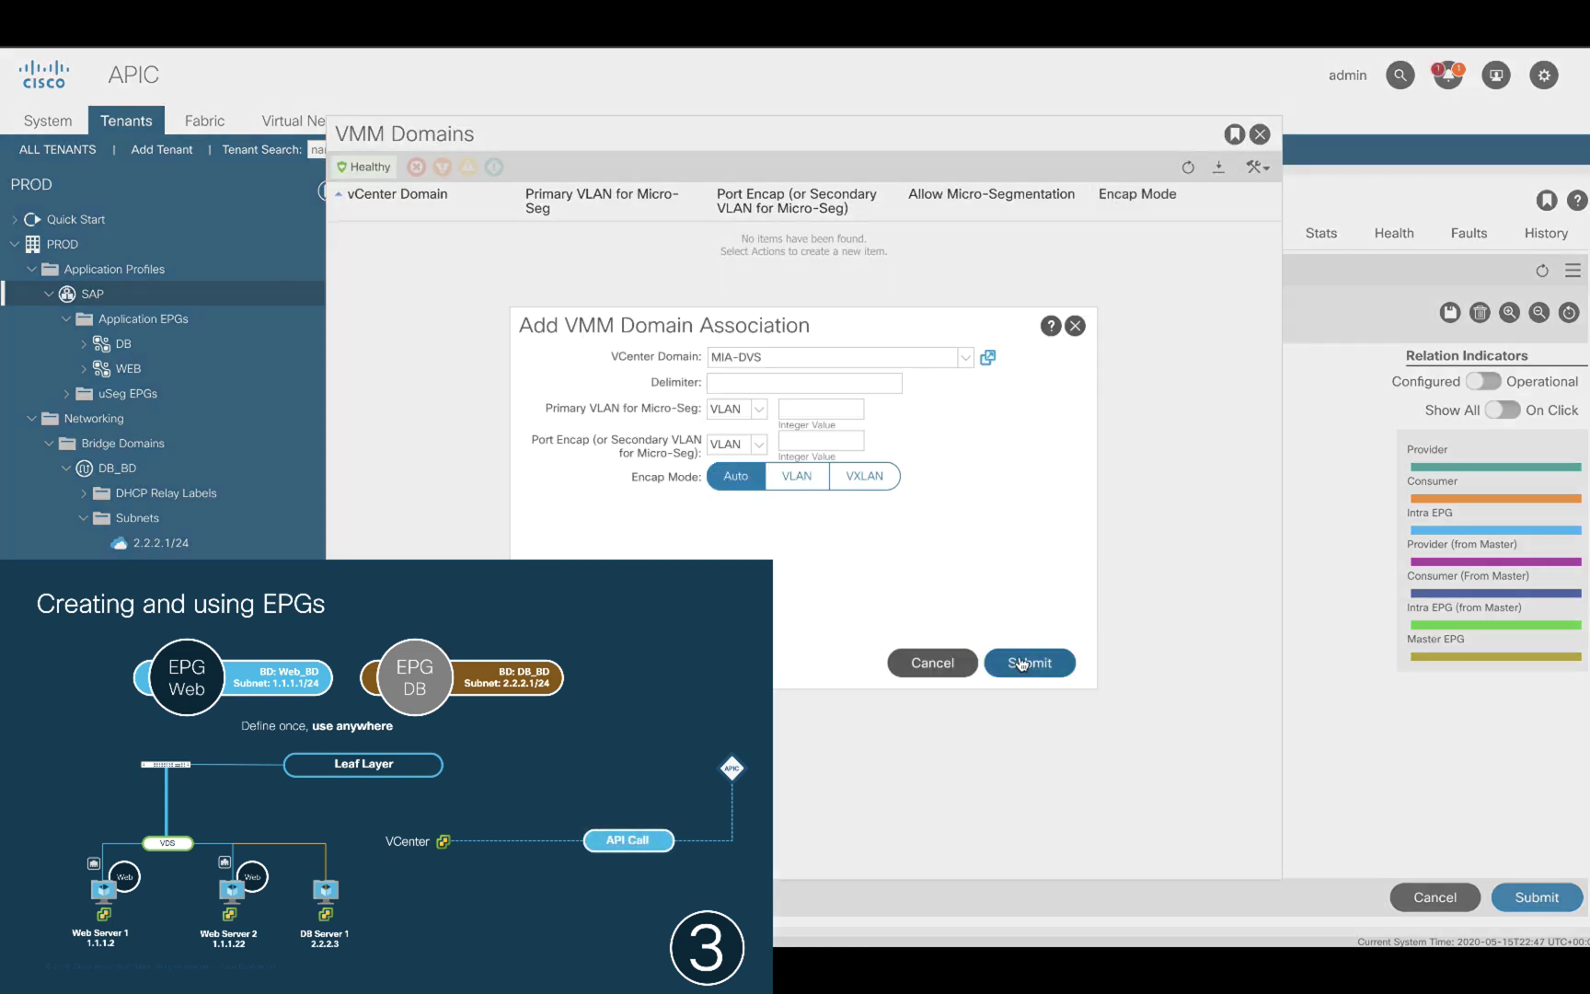
left_click(1020, 663)
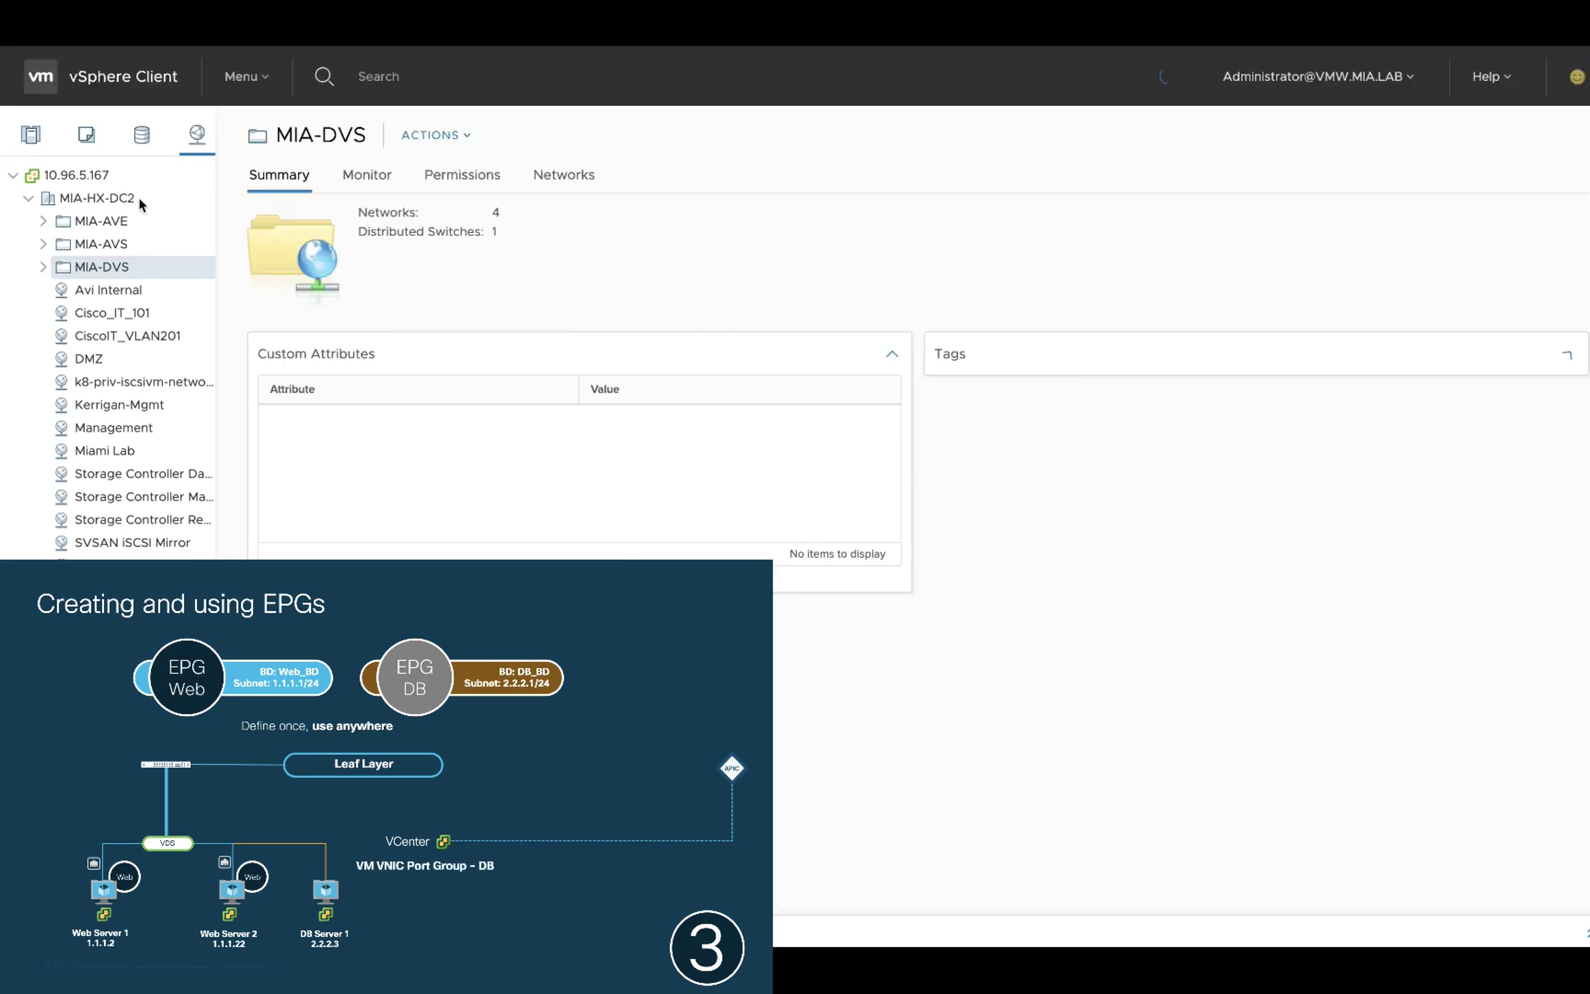
View the PROD|SAP|DB port group summary on the MIA-DVS switch
left_click(43, 267)
left_click(57, 292)
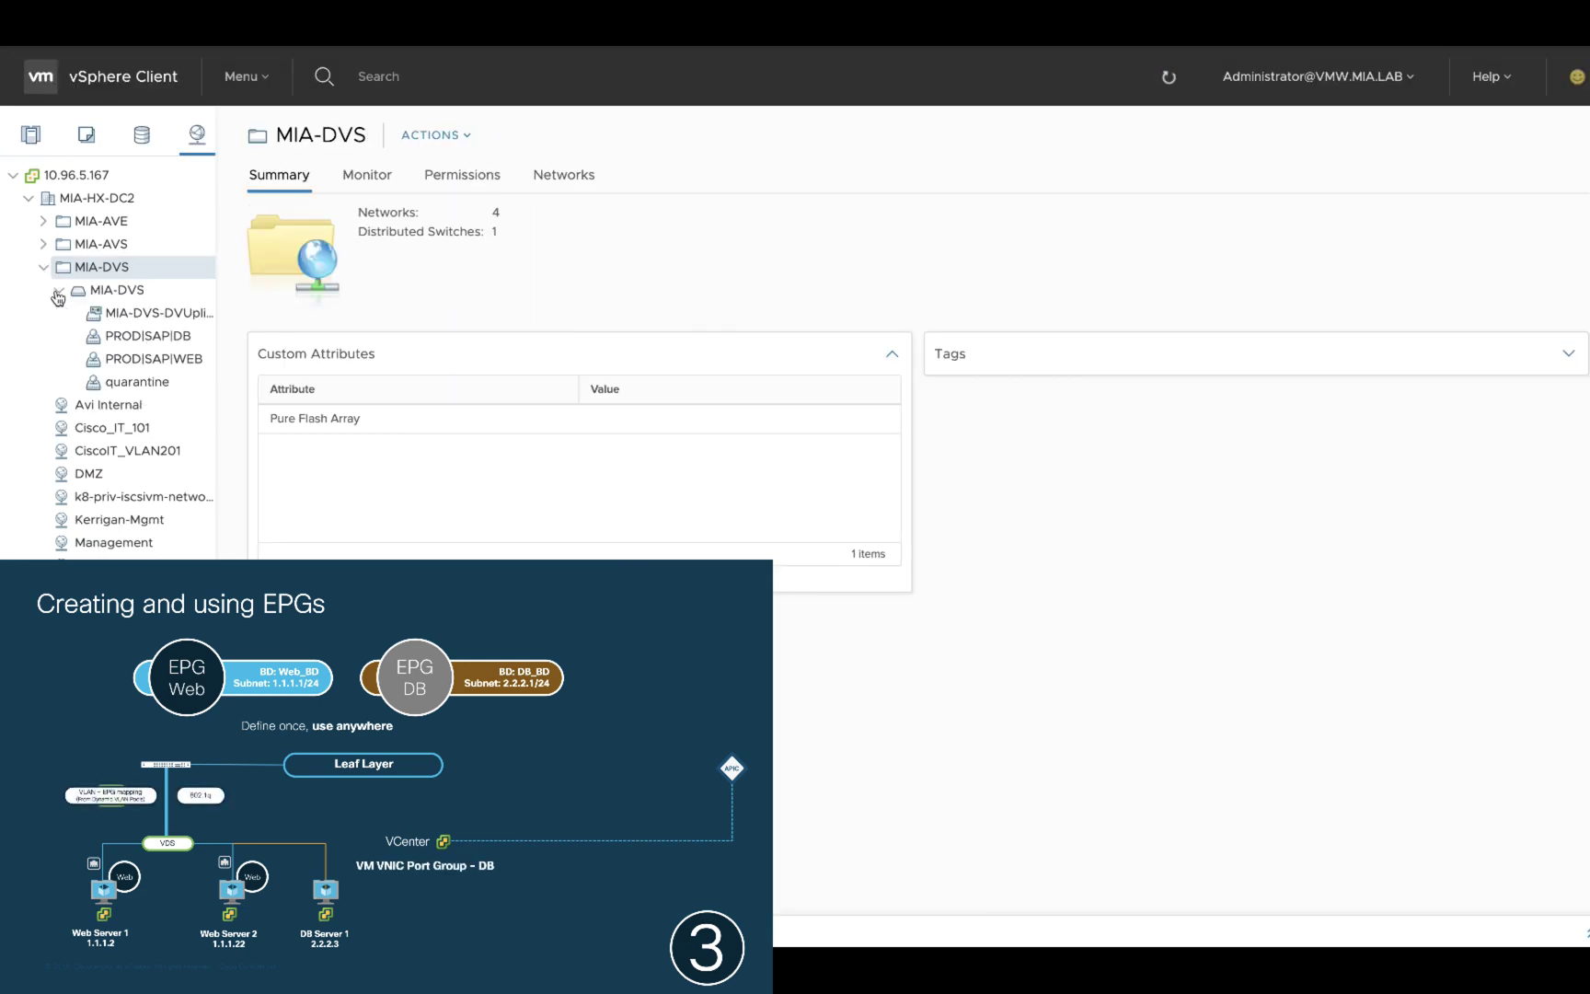
left_click(195, 338)
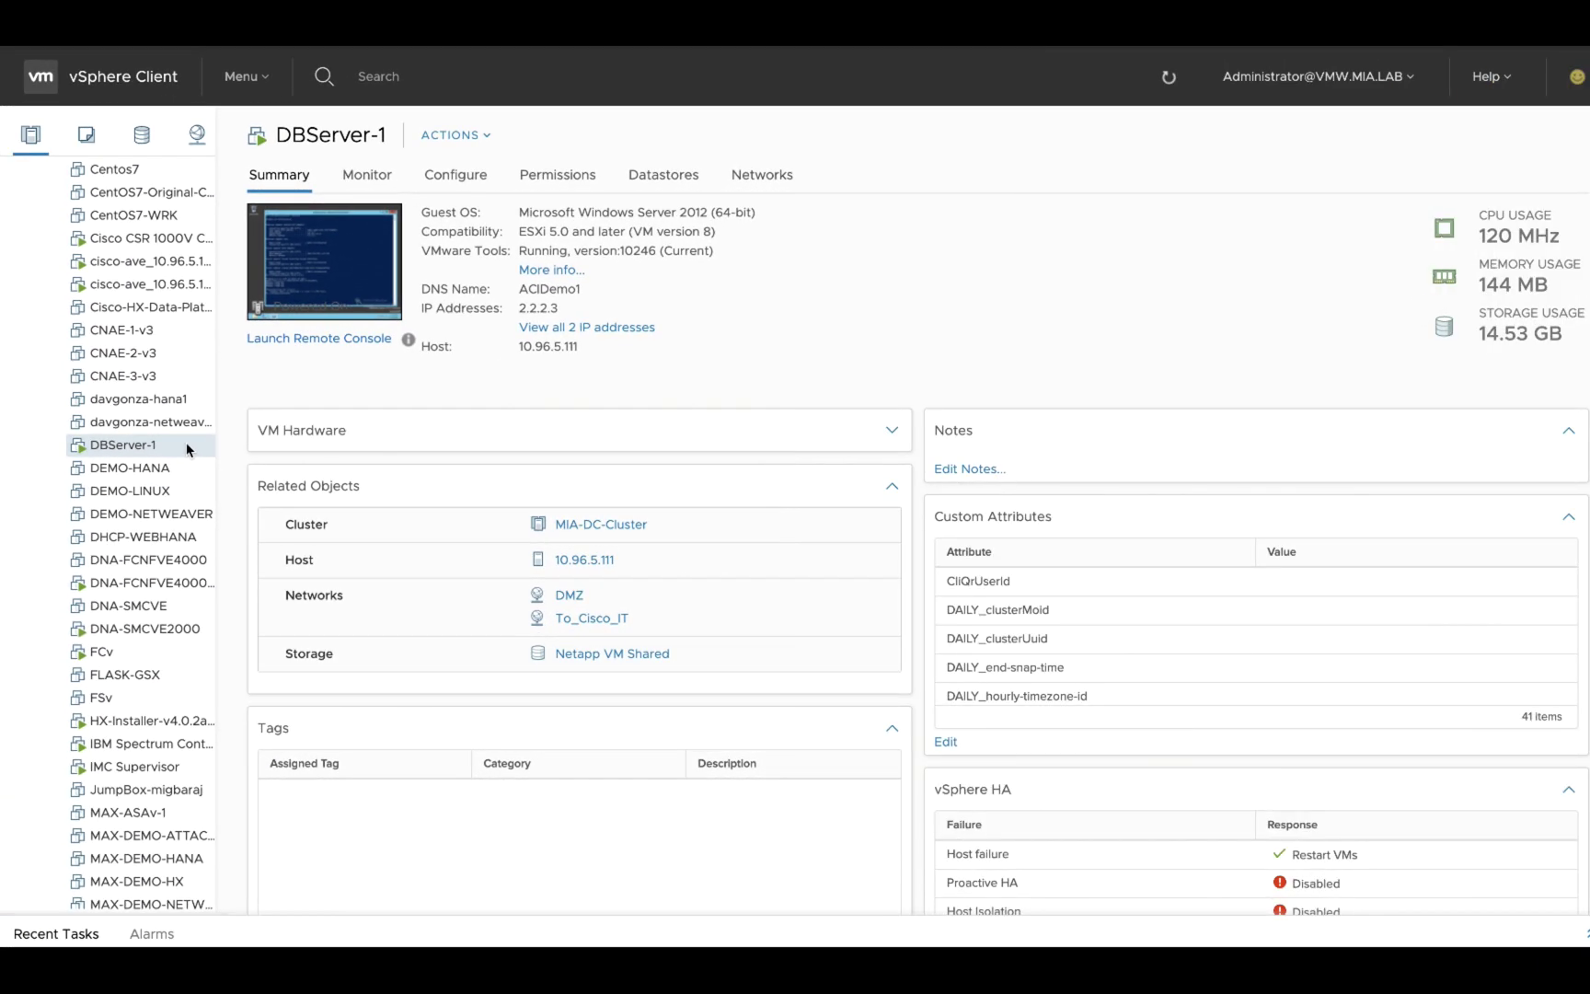
Connect DBServer-1's Network adapter 1 to the PROD|SAP|DB port group and save
right_click(188, 449)
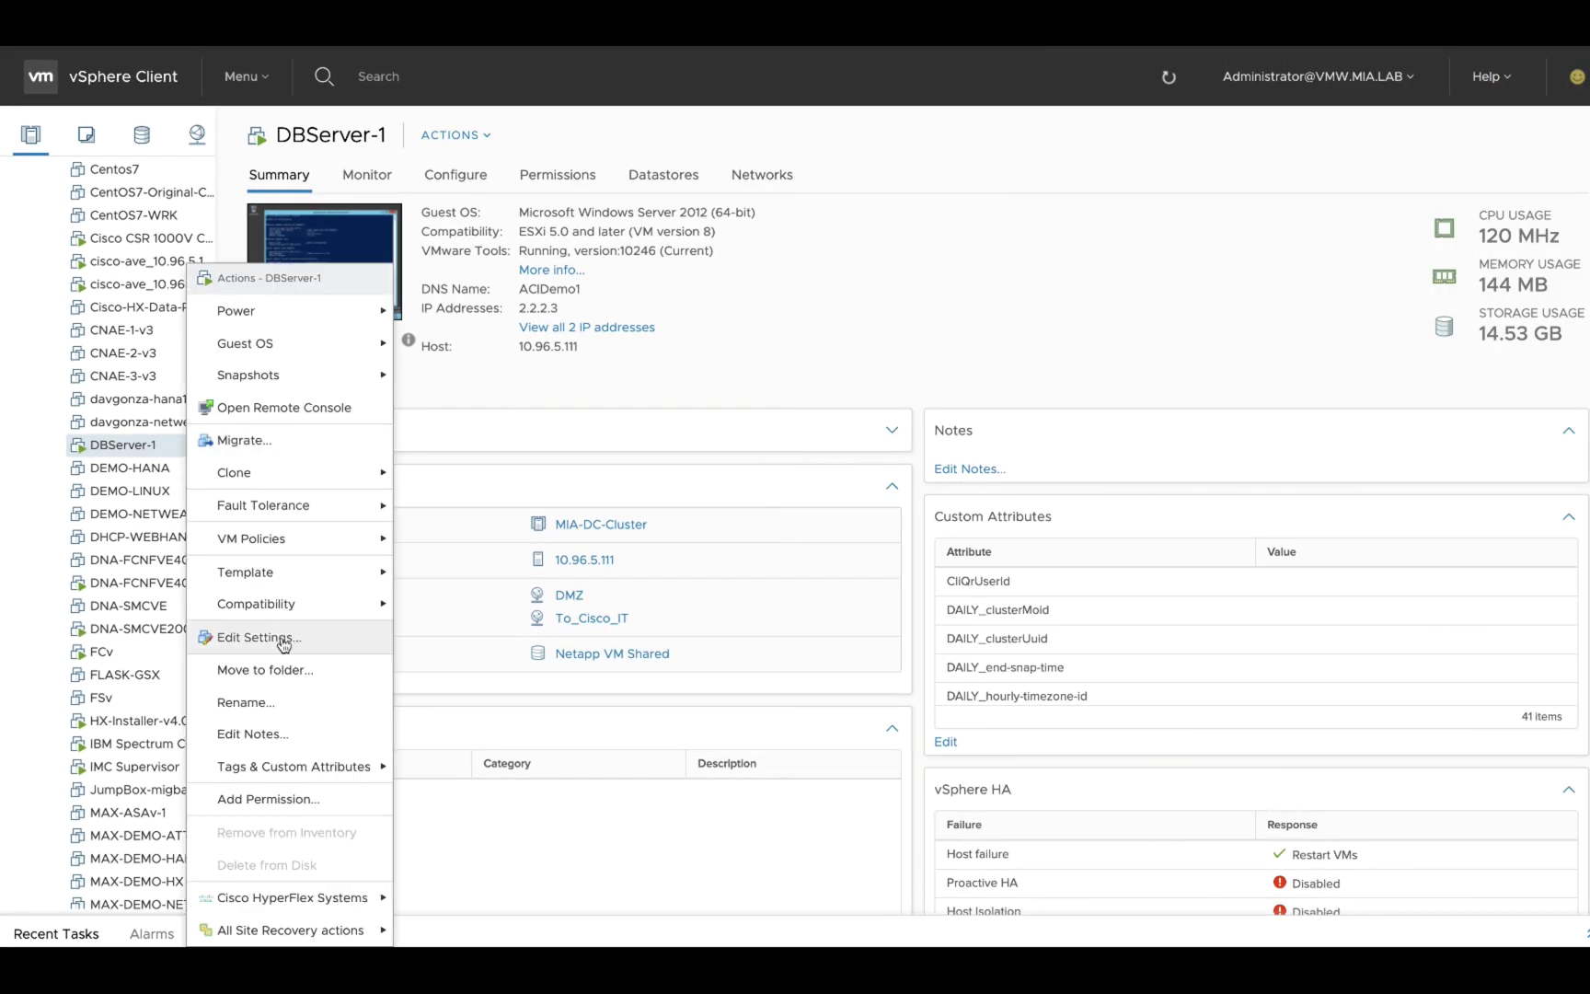
left_click(325, 641)
left_click(782, 488)
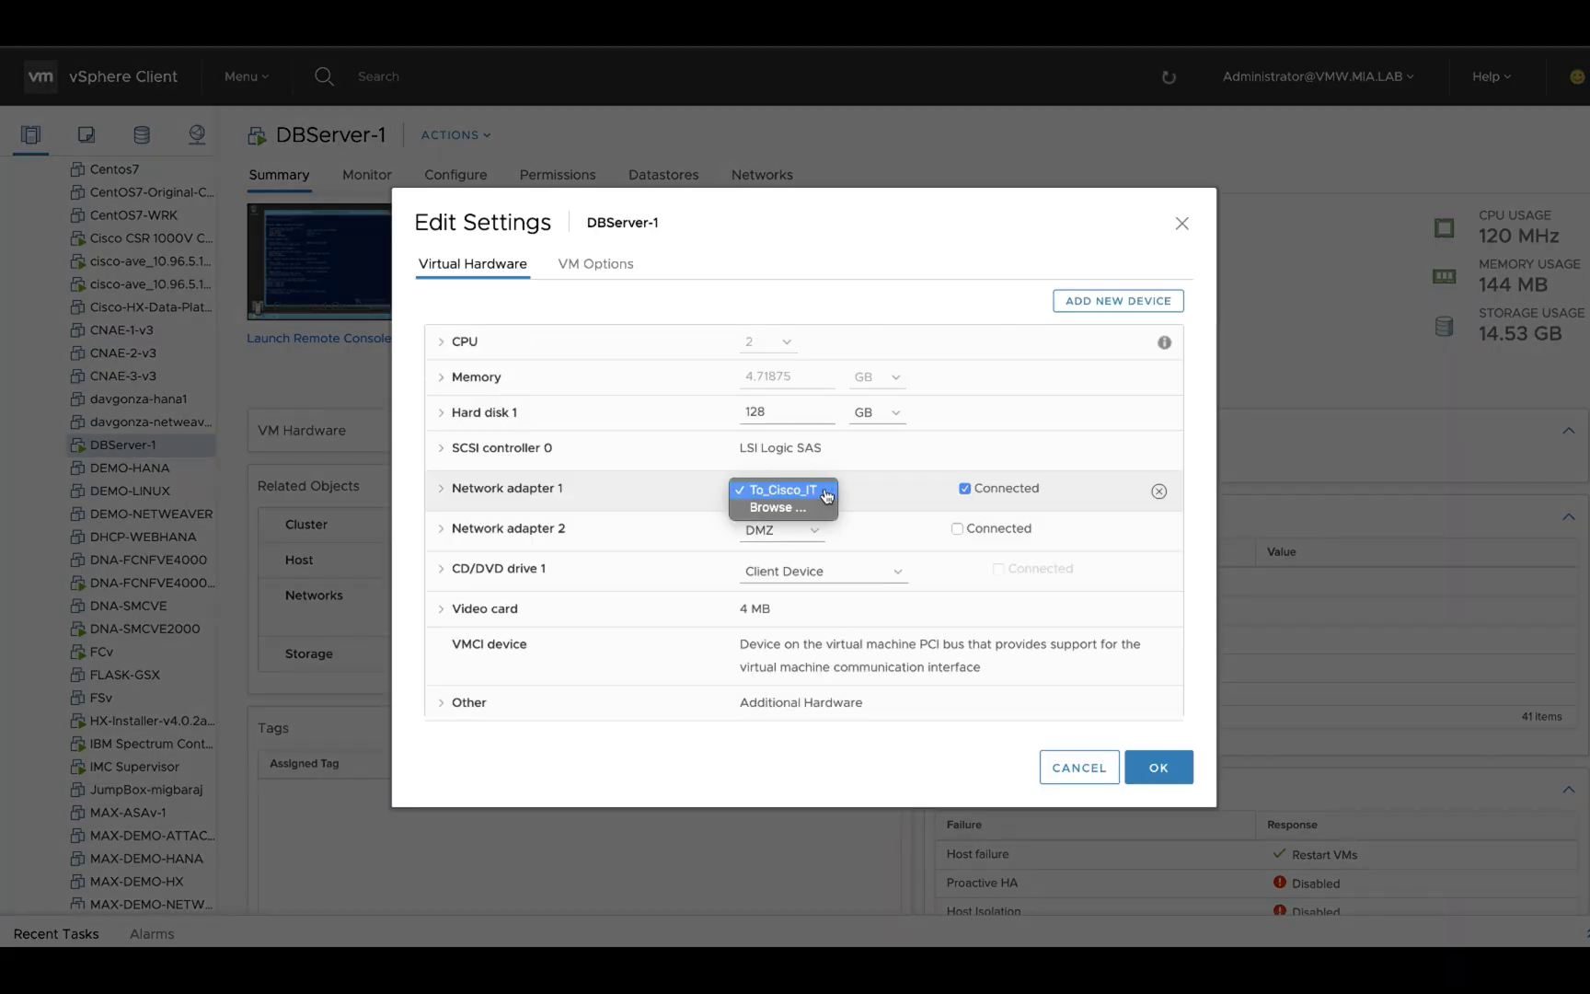
left_click(778, 513)
left_click(994, 487)
left_click(1019, 681)
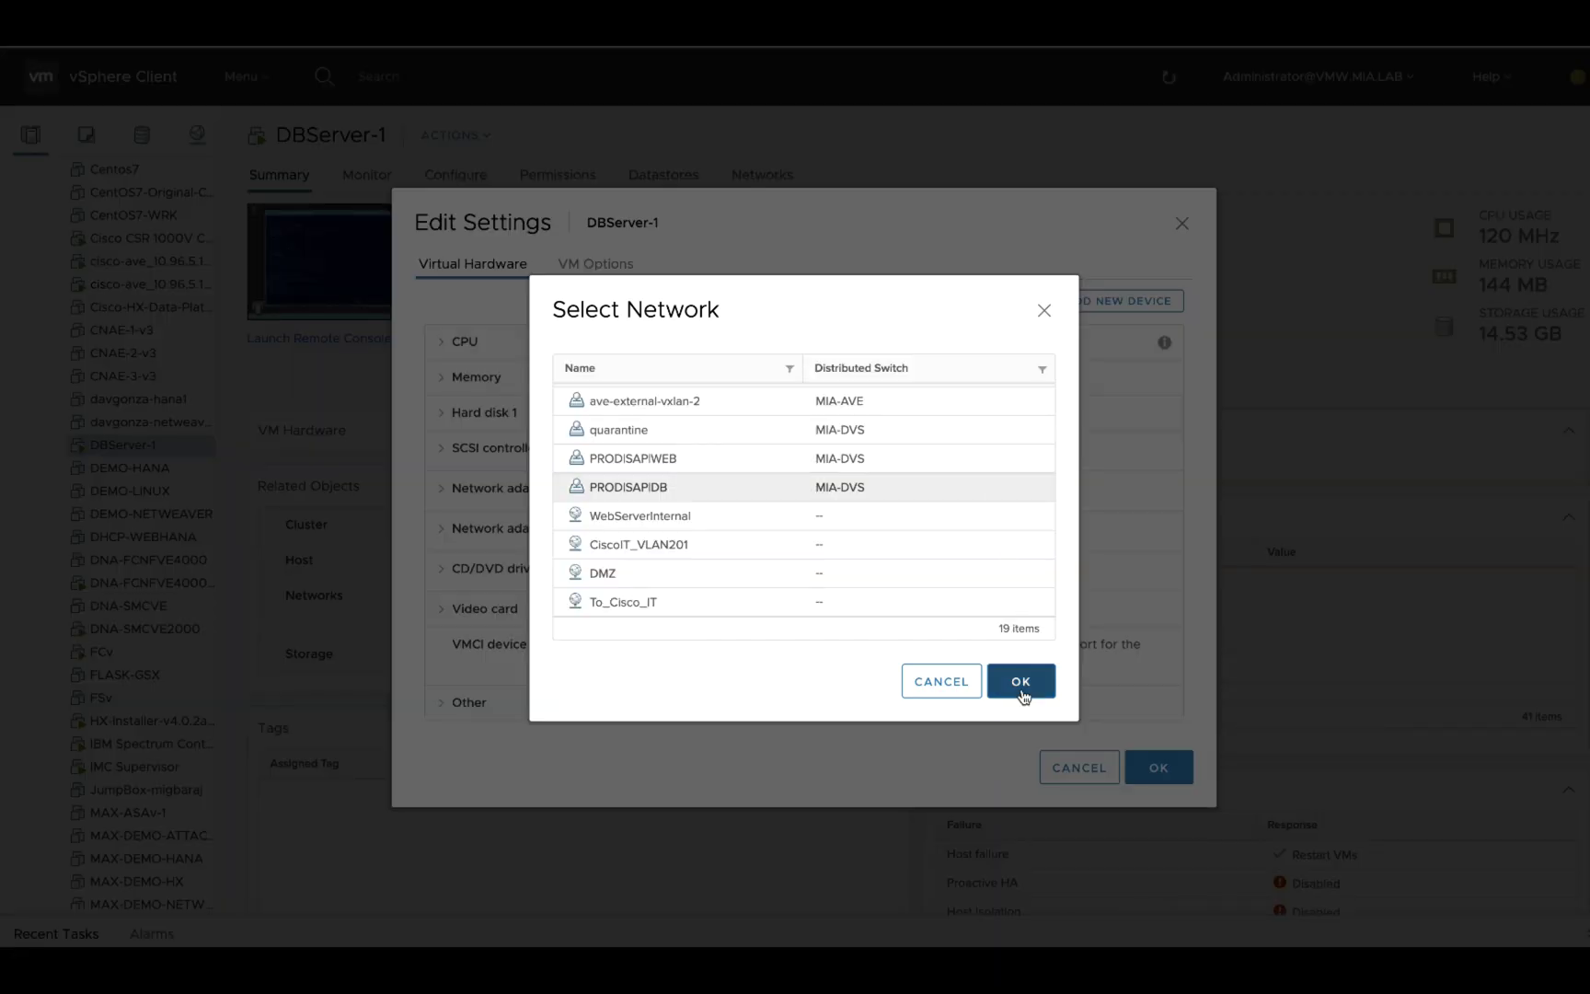
left_click(1158, 767)
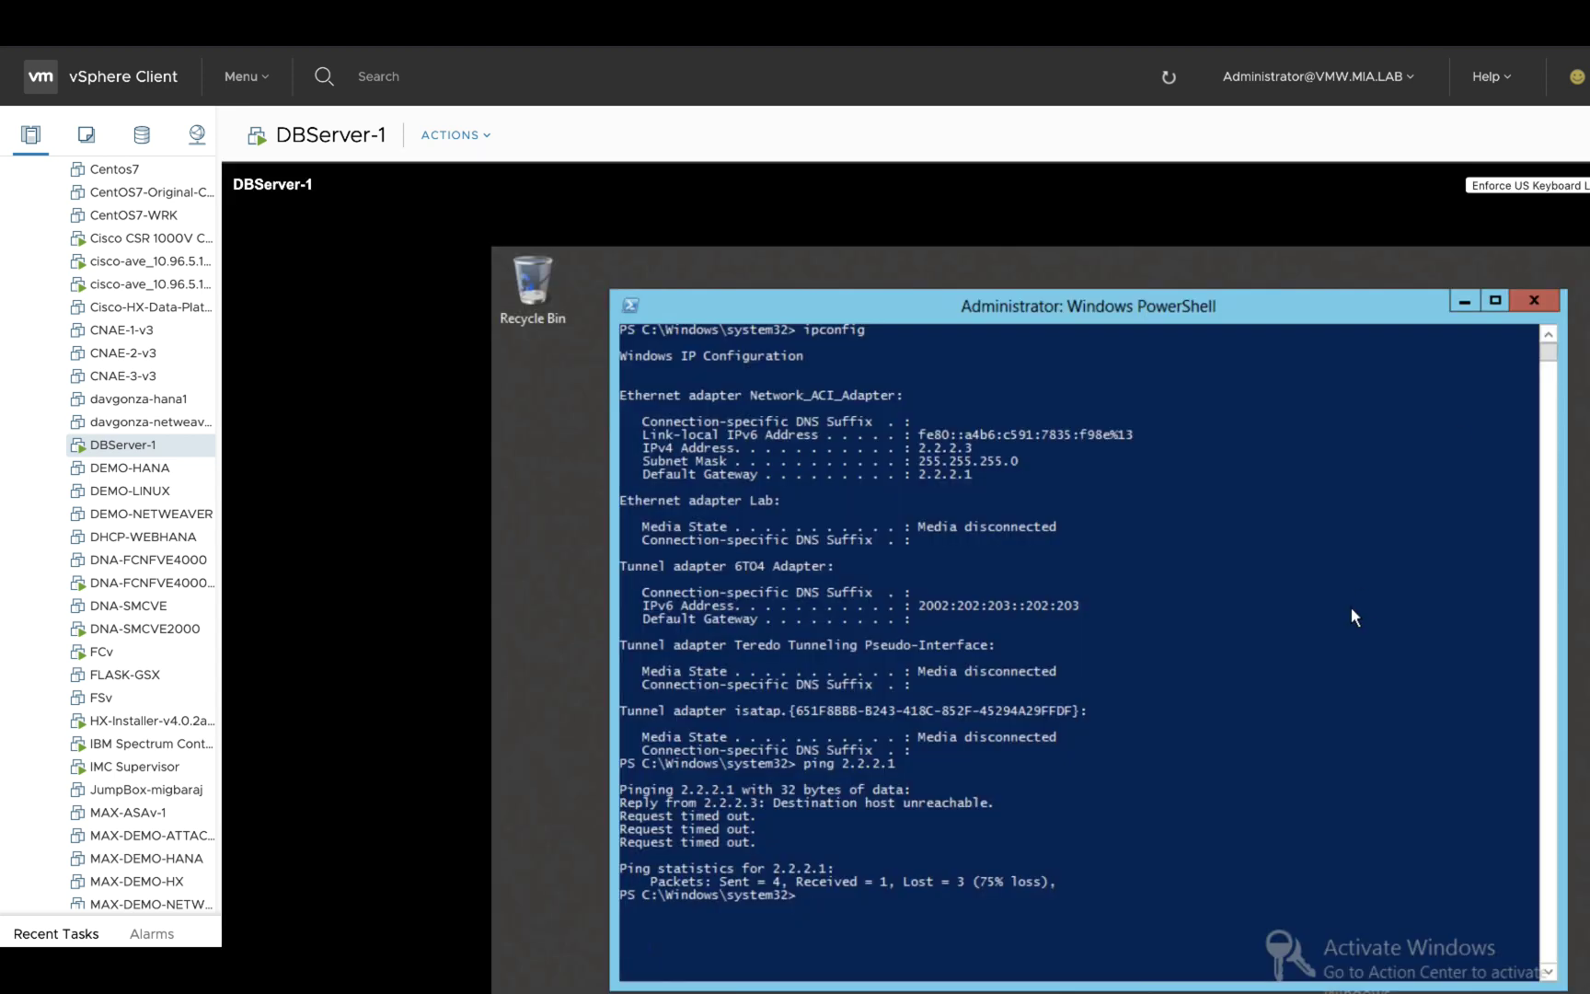
Ping the 2.2.2.1 gateway, then run pings between 1.1.1.2 and 2.2.2.3
type("ping 2.2.2.1")
key("Return")
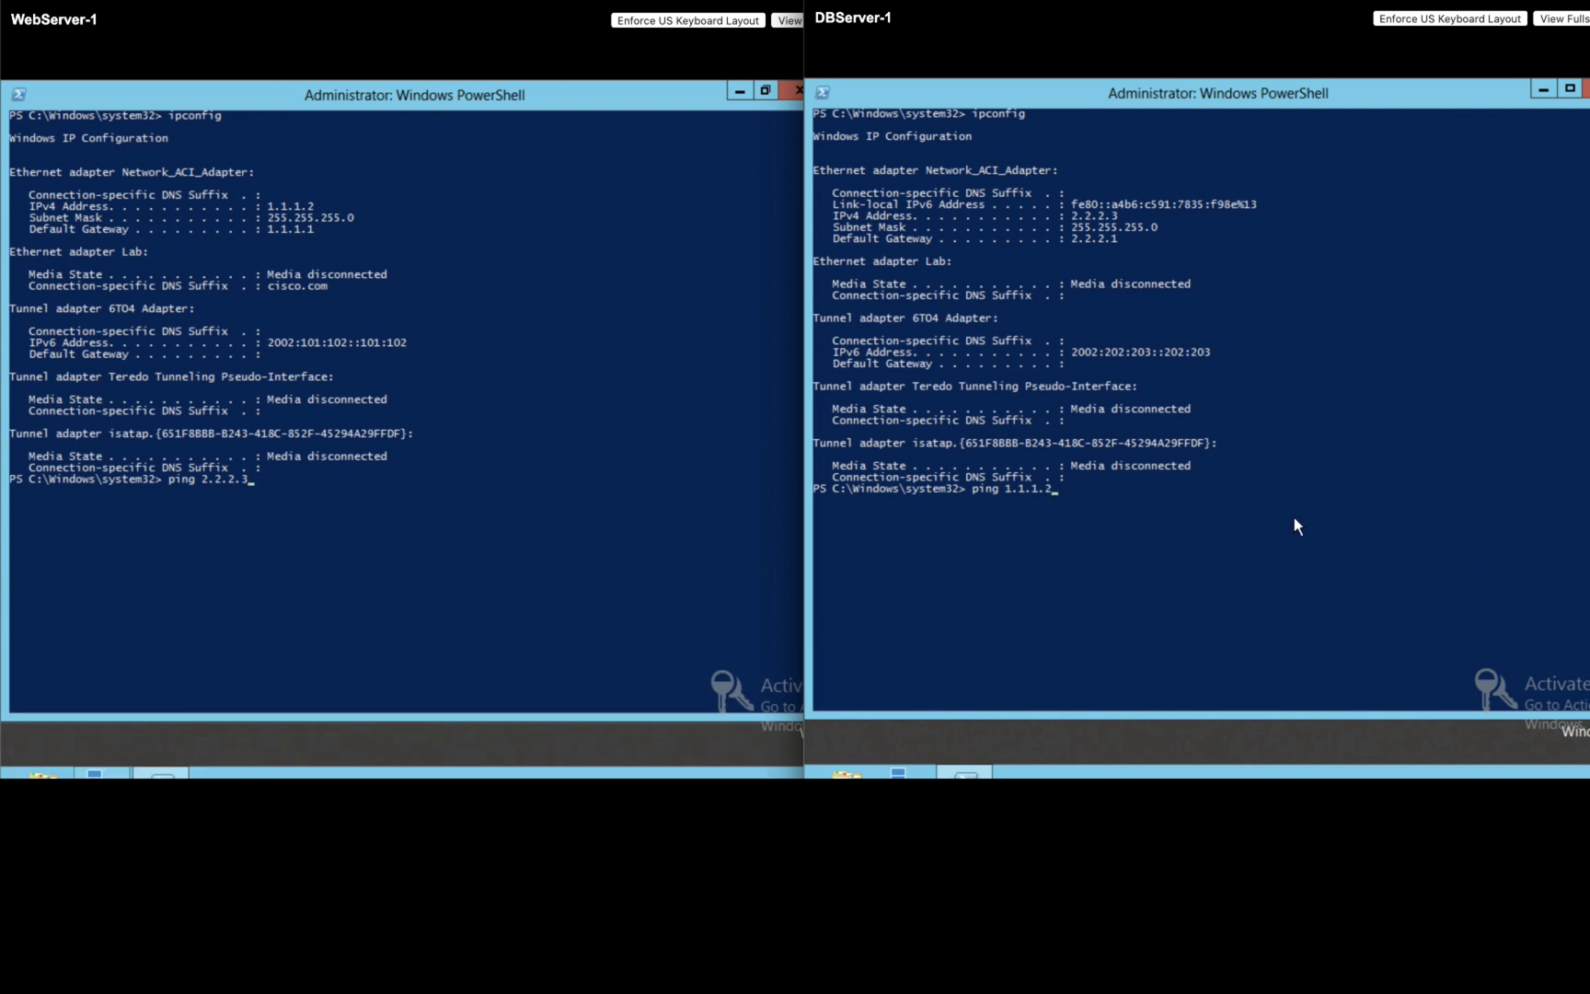
key("Return")
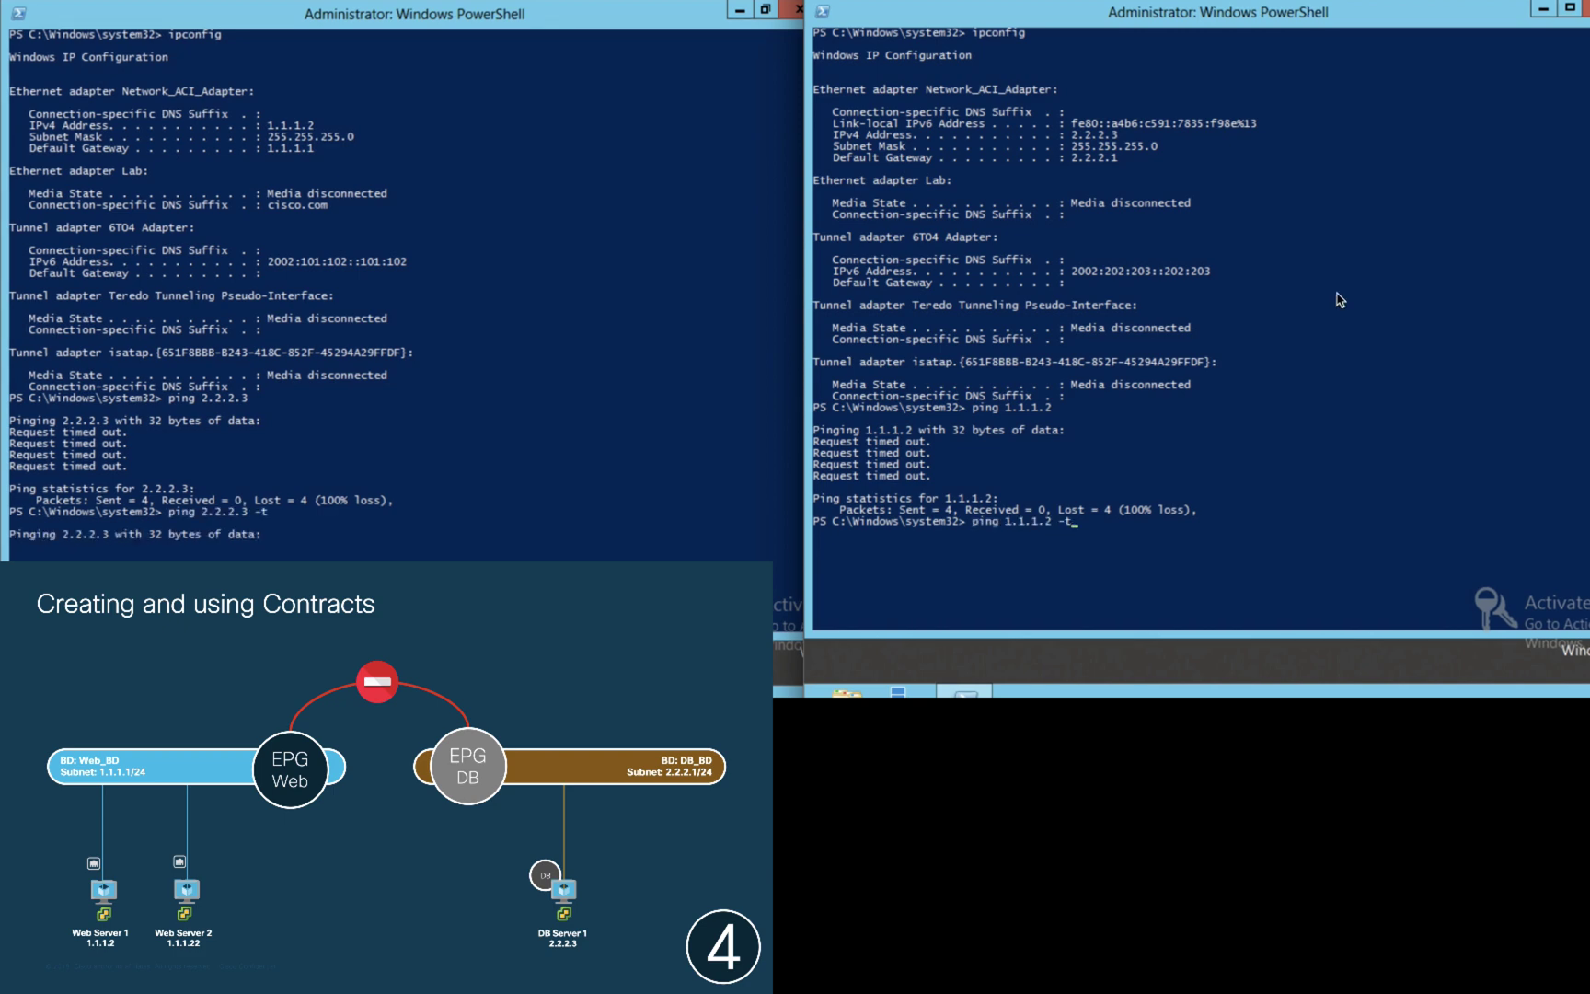
key("Return")
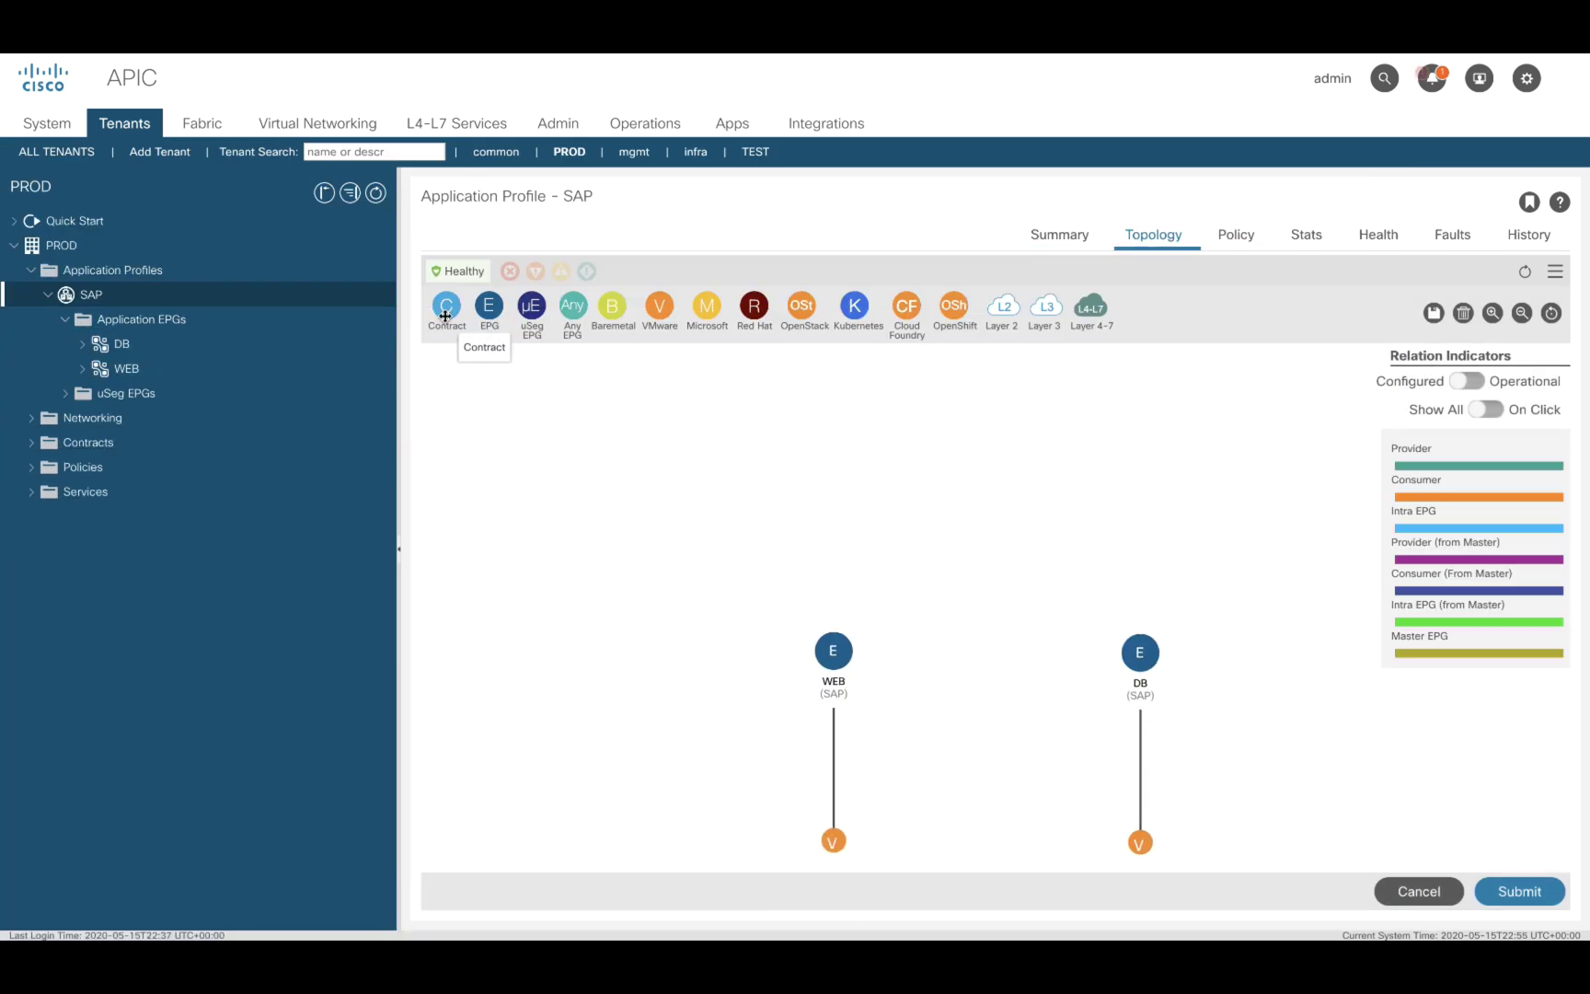
Draw a contract between WEB and DB, with WEB consuming and DB providing
left_click_drag(445, 316, 817, 614)
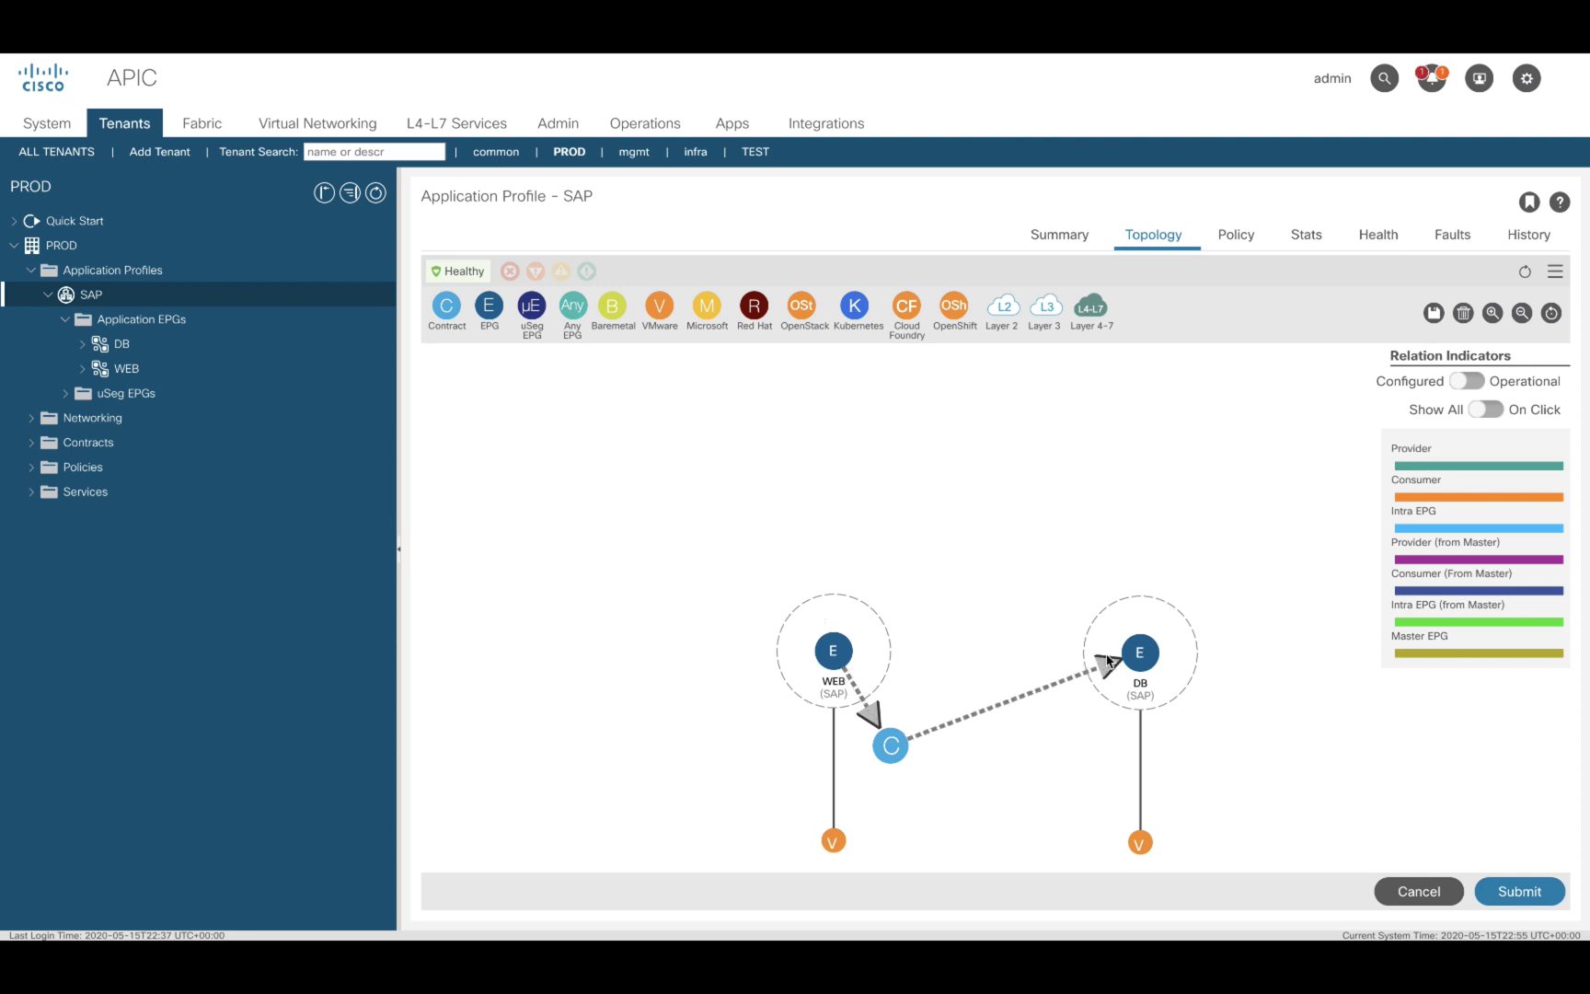
left_click(1109, 659)
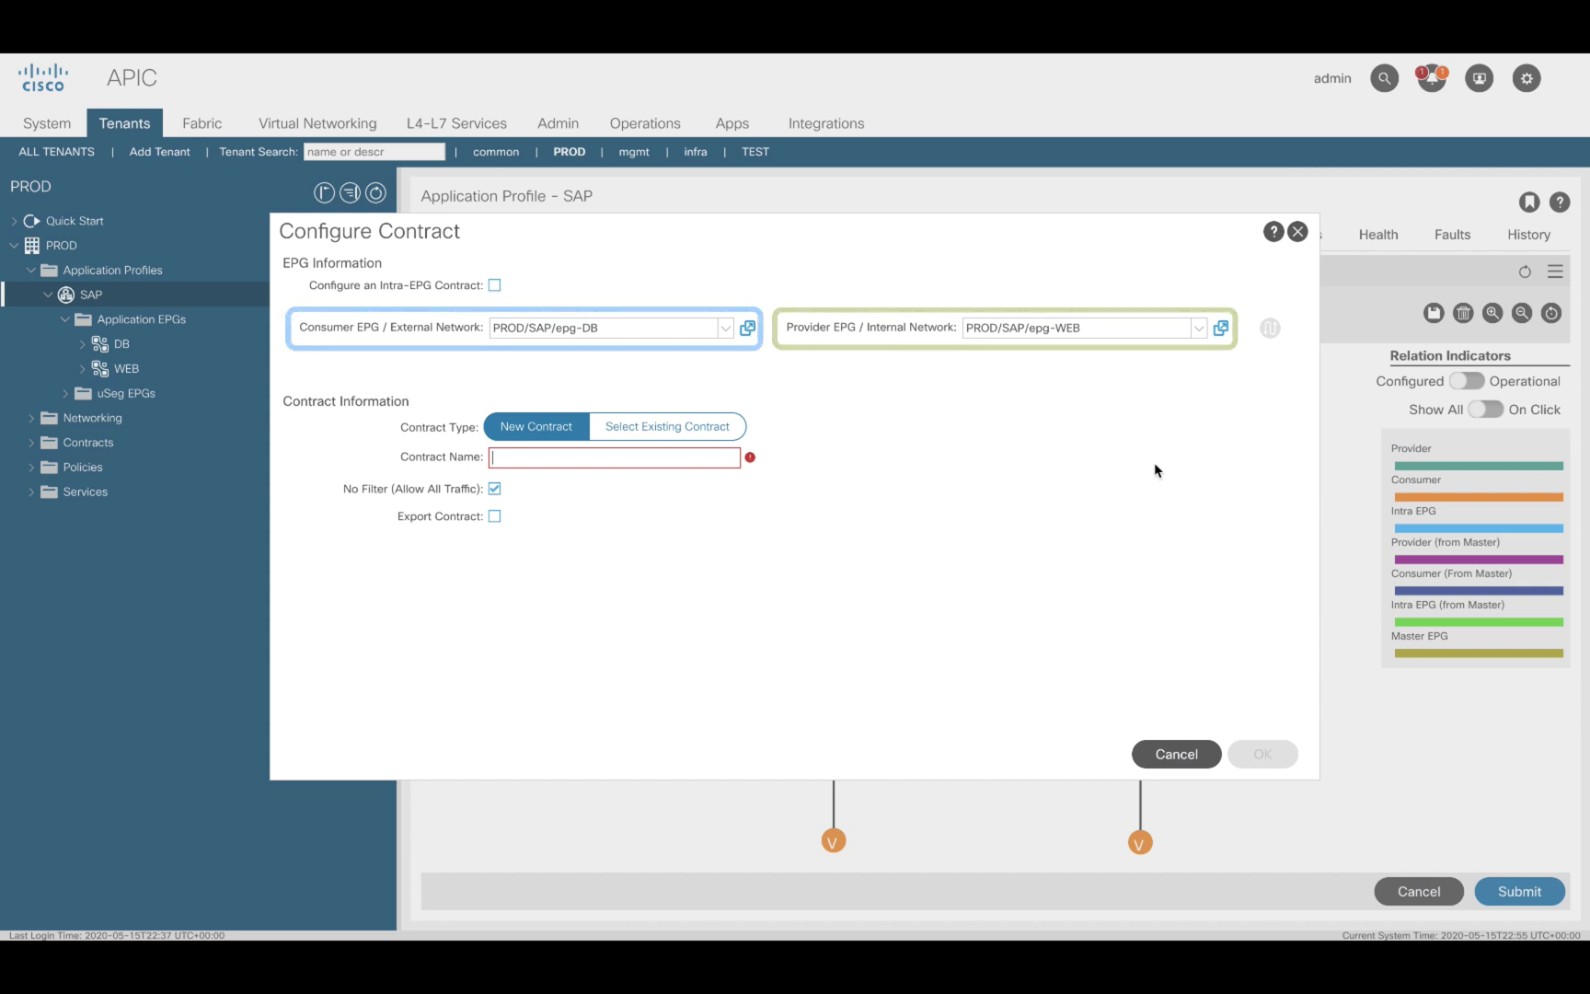
left_click(1270, 328)
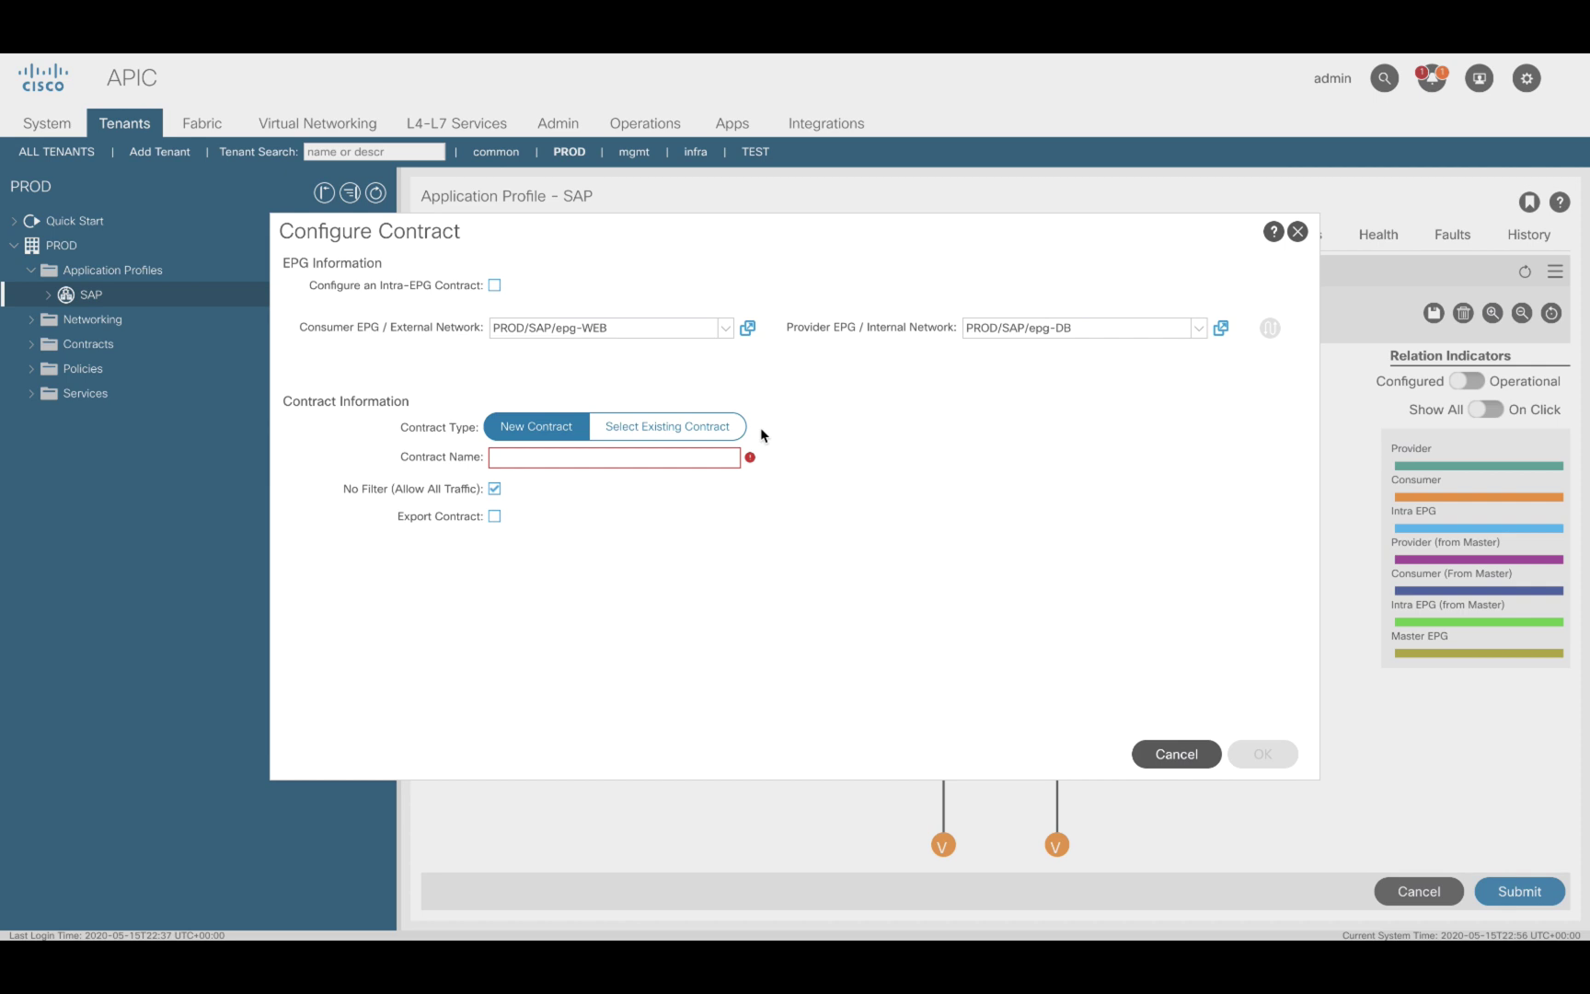
Name the new contract SAP_Policy, leaving No Filter checked for now
left_click(731, 427)
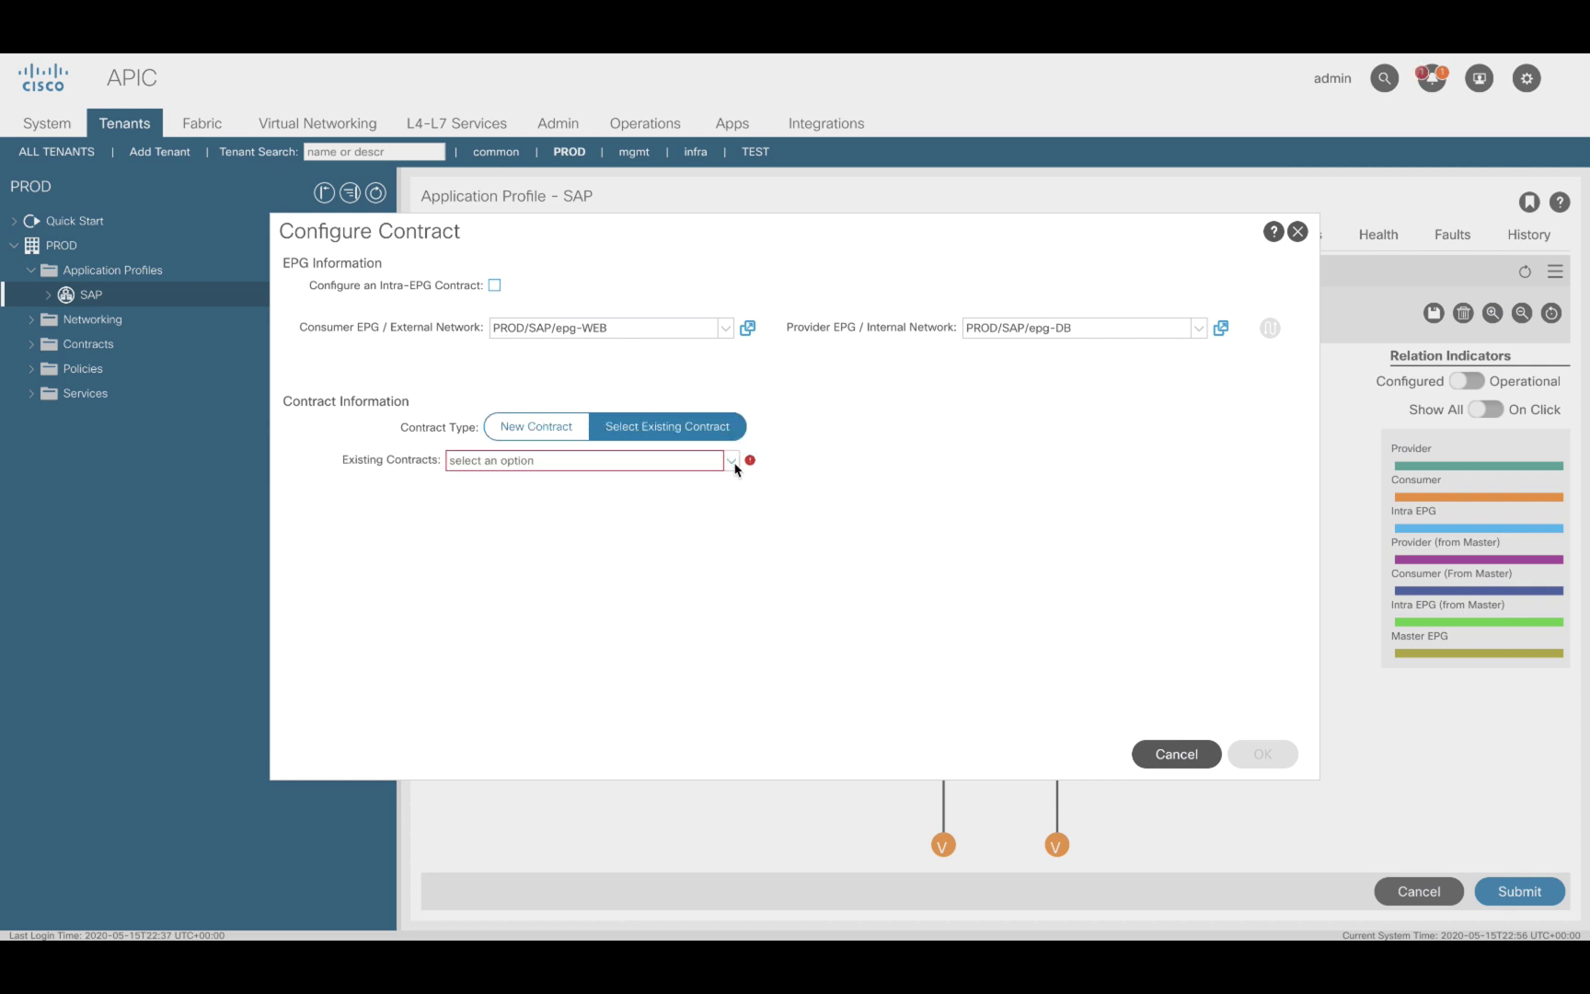
left_click(734, 464)
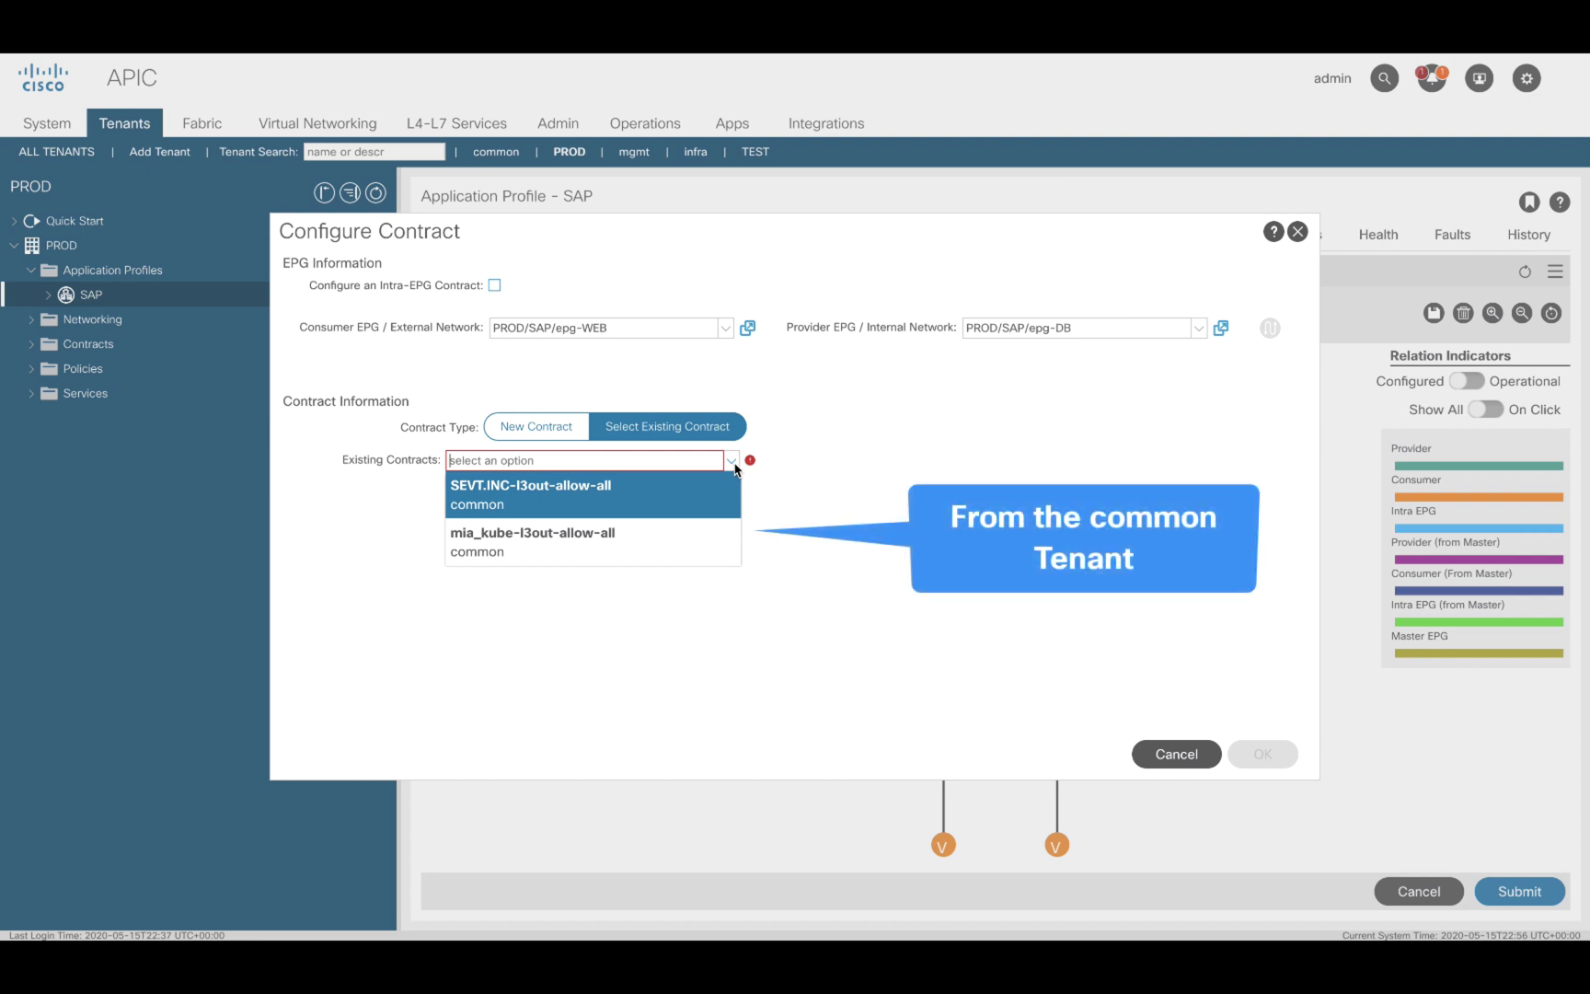
left_click(543, 455)
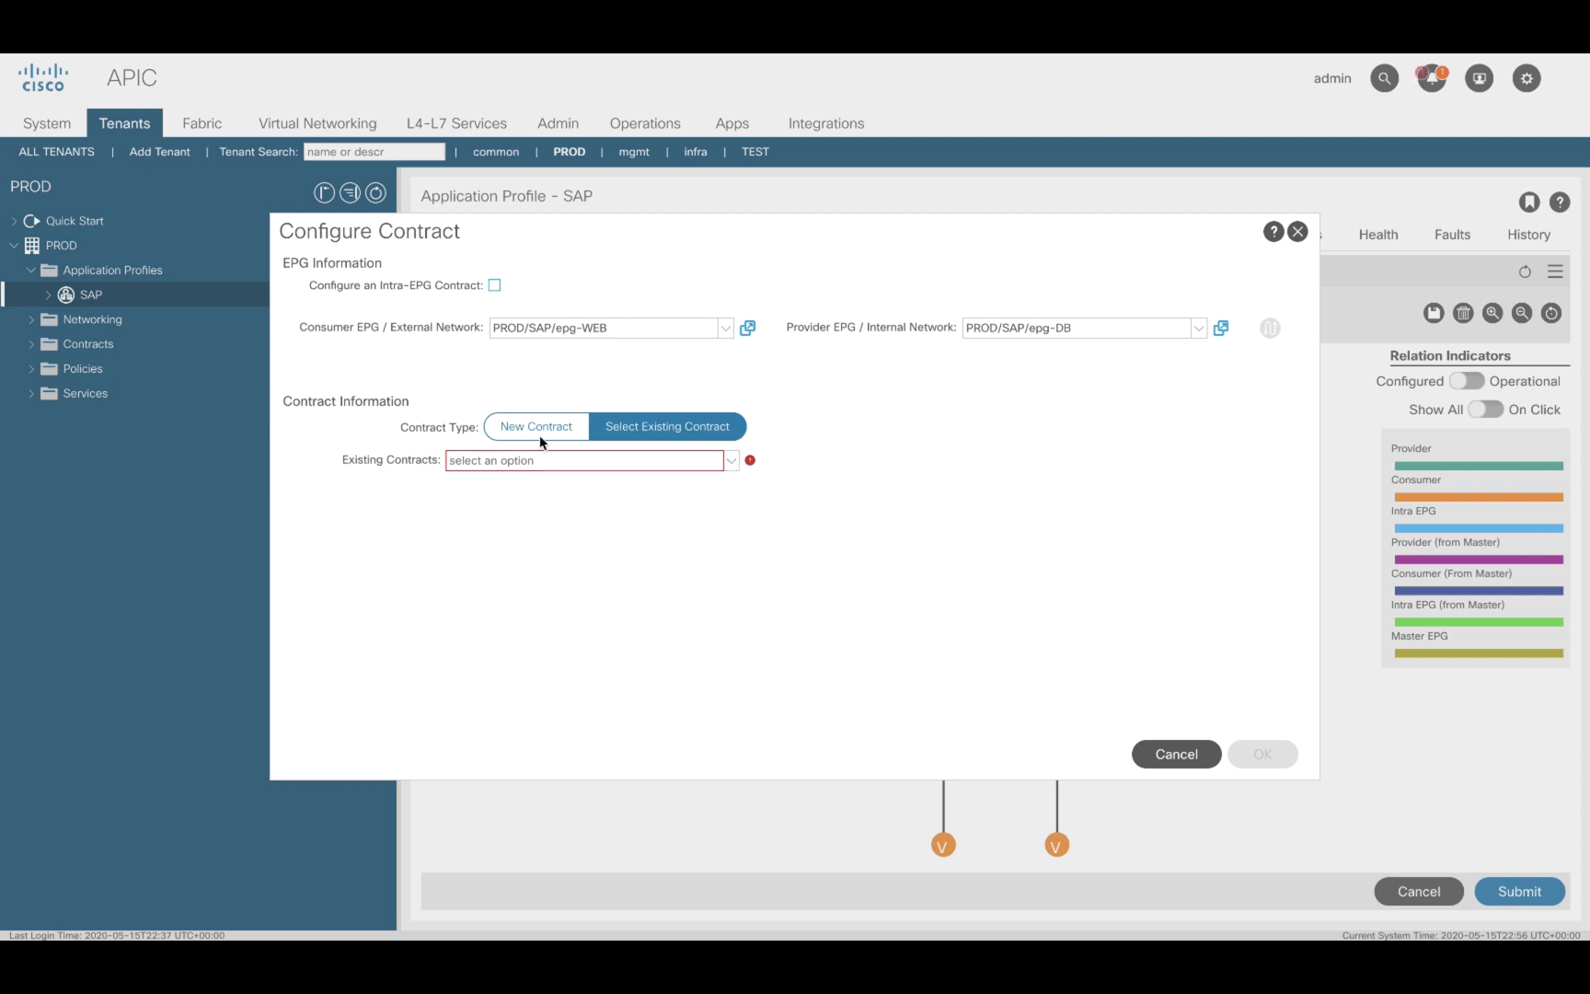
left_click(540, 438)
type("SAP_Pol")
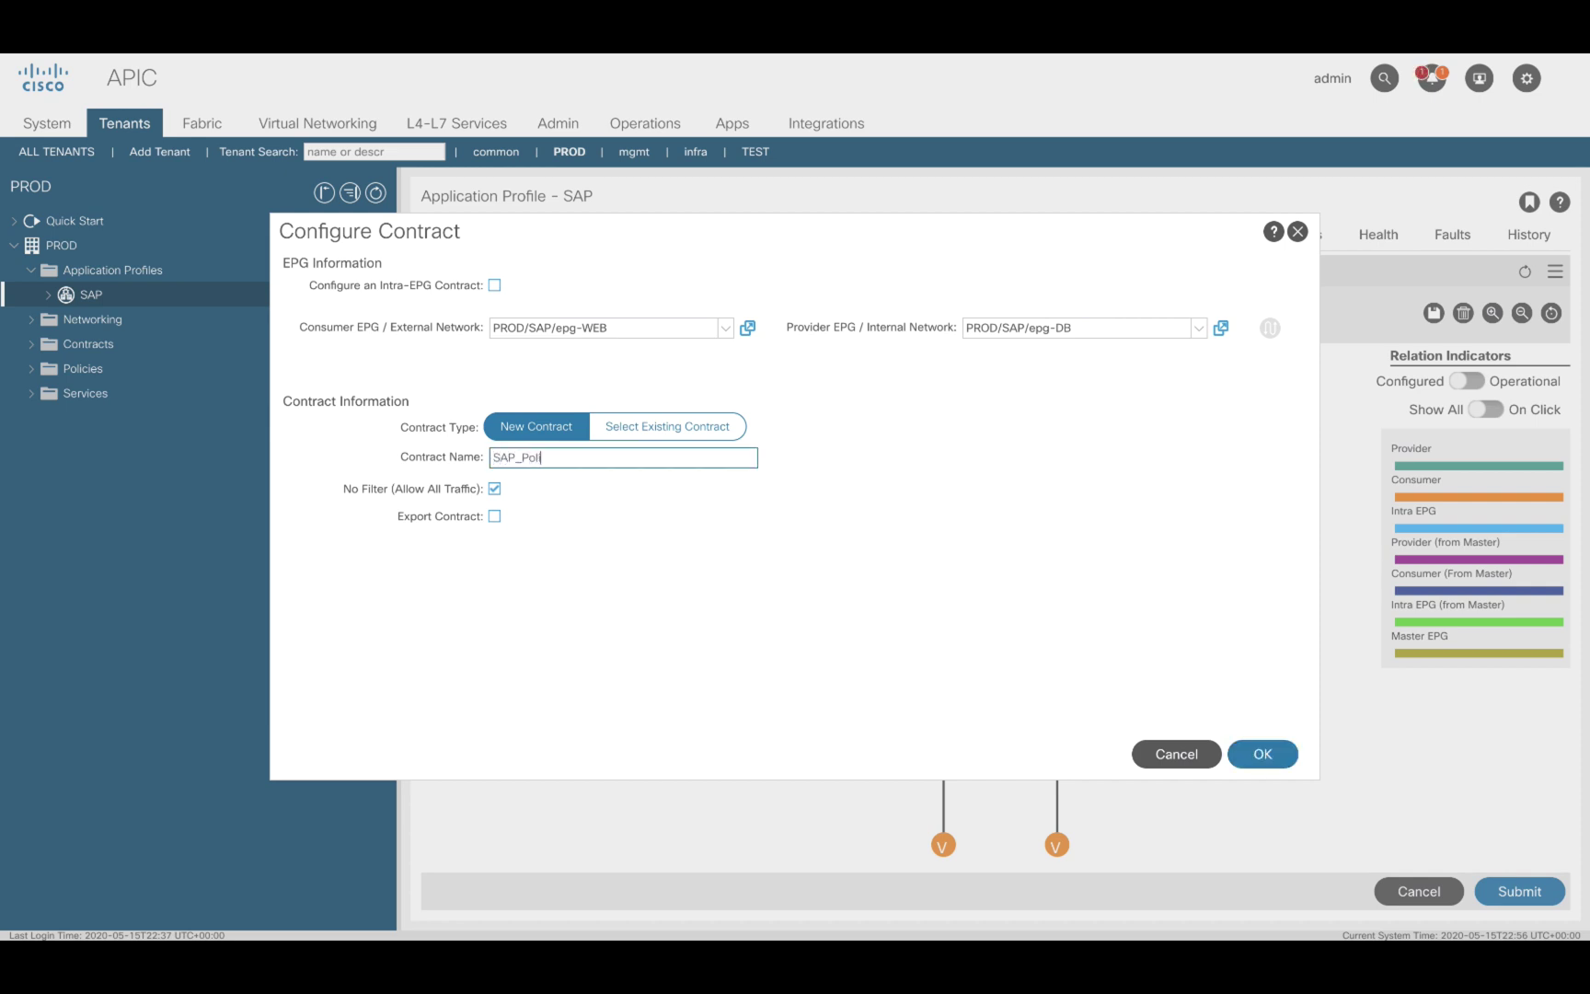
type("icy")
left_click(495, 490)
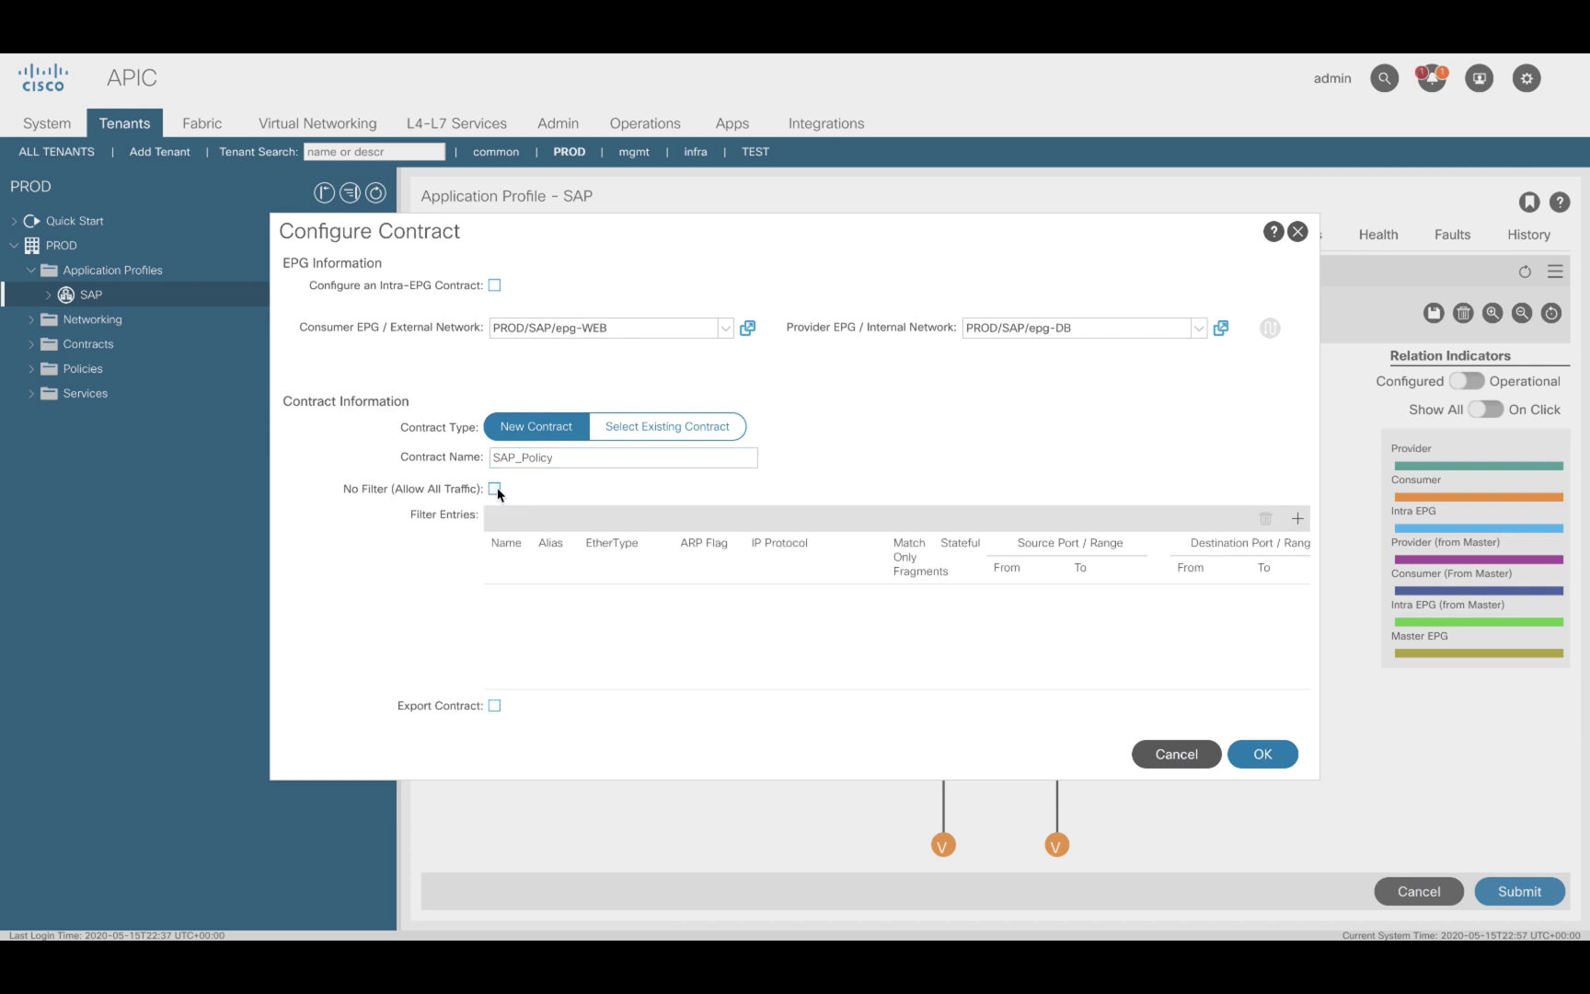
left_click(495, 489)
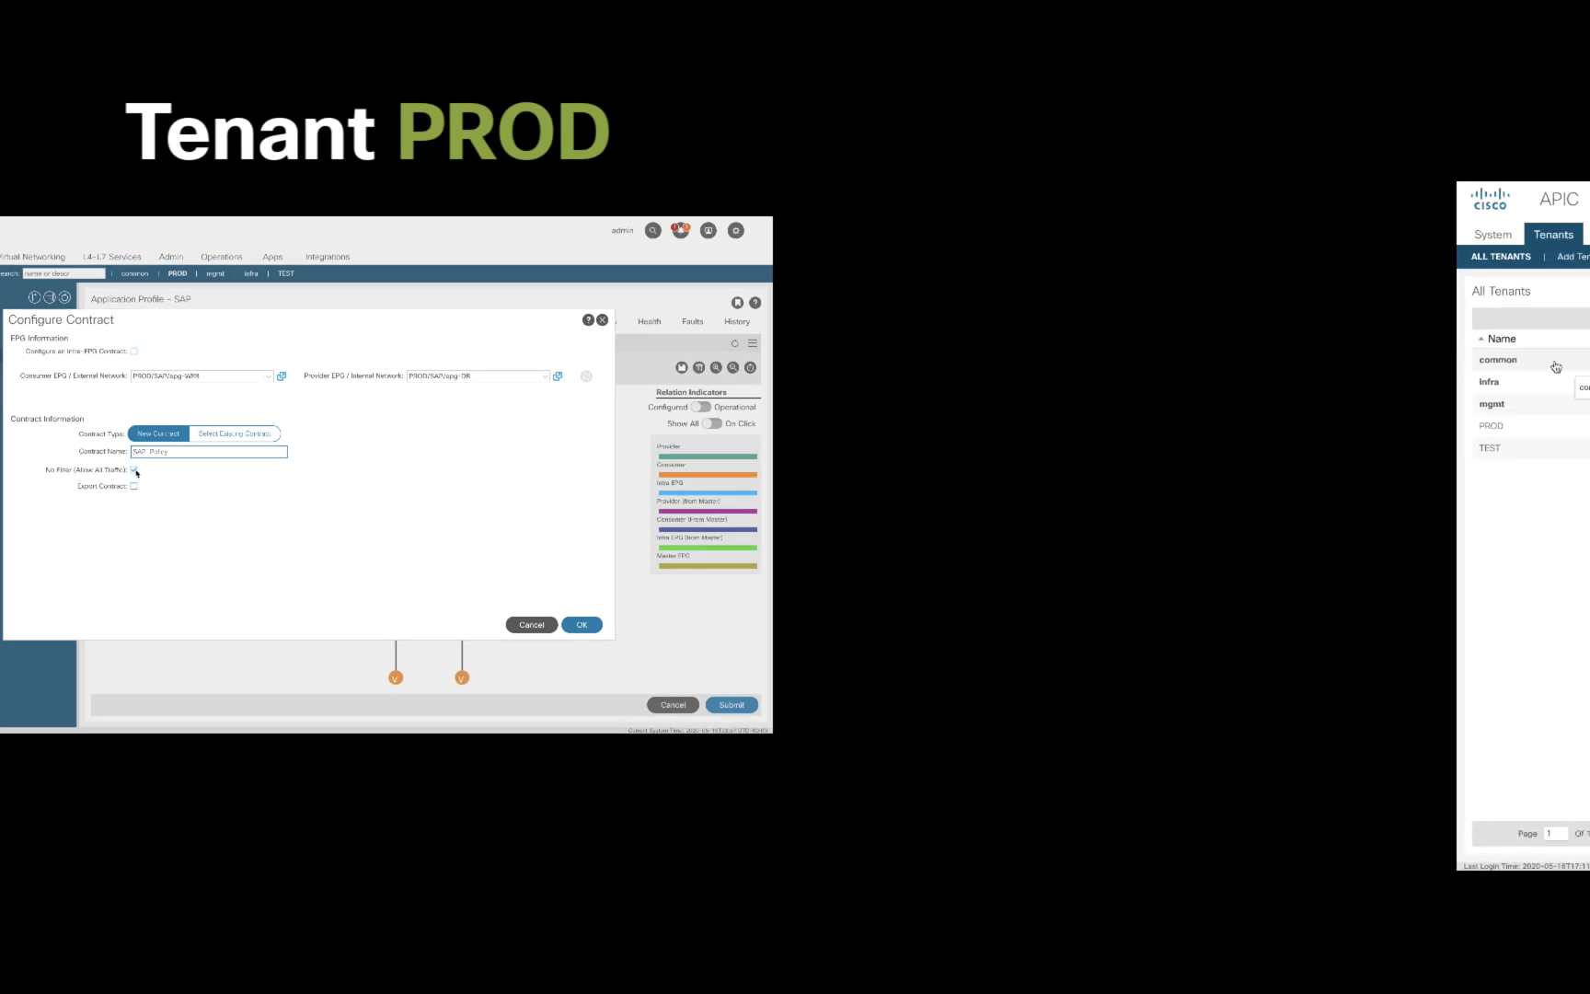
double_click(1555, 368)
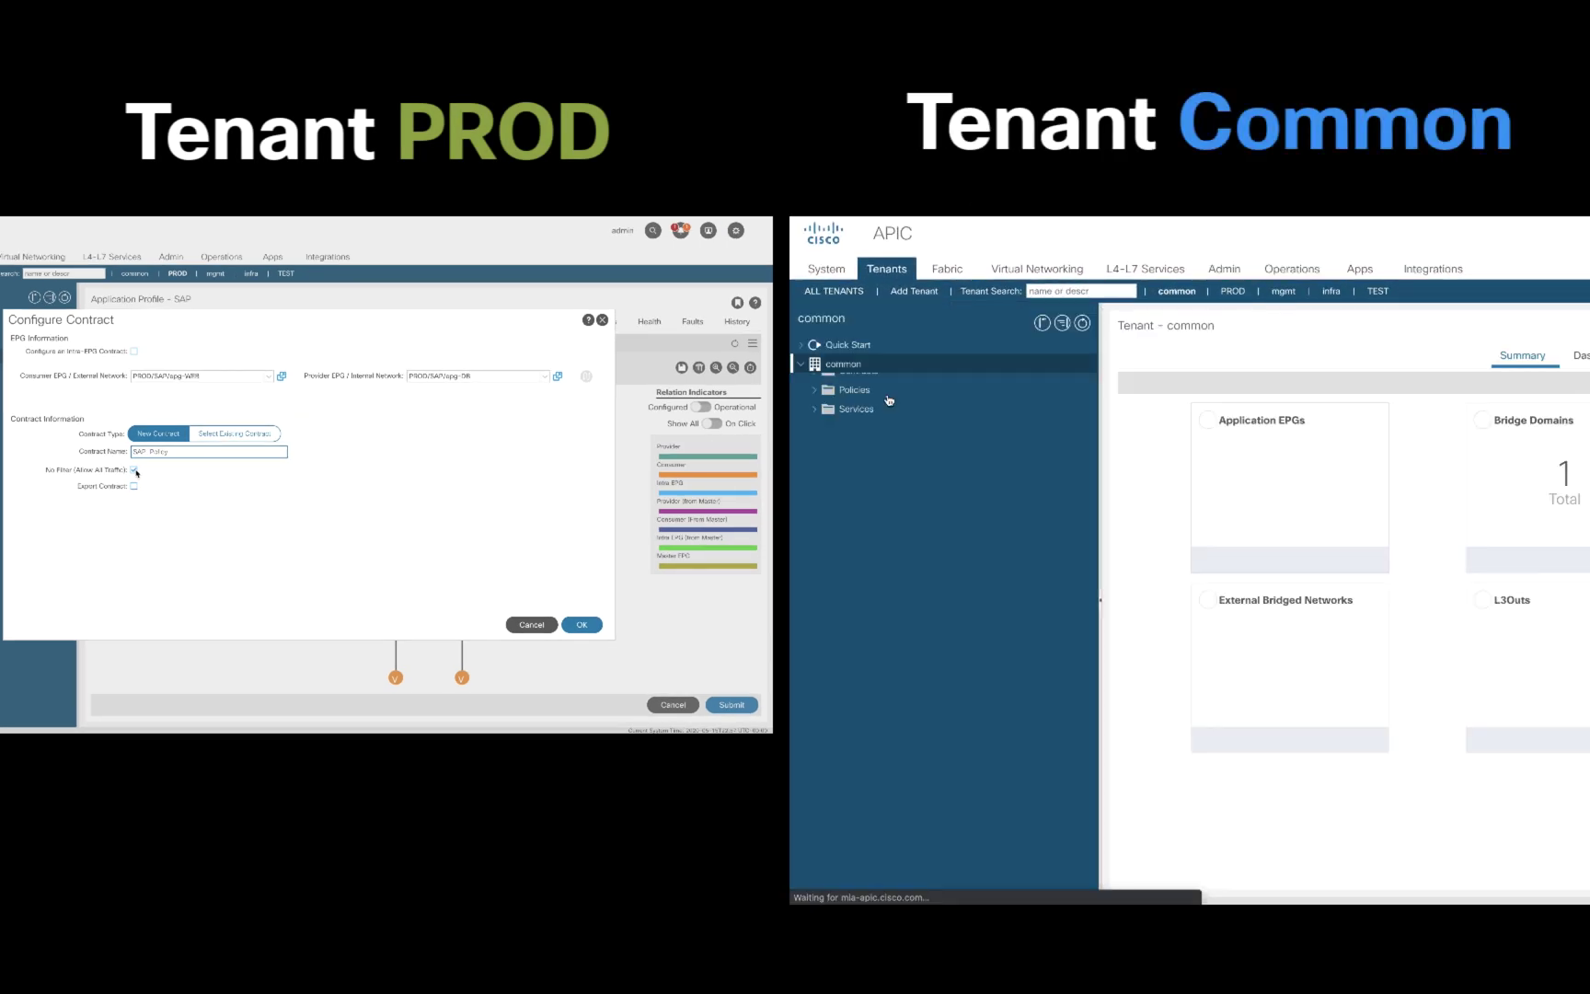
left_click(814, 440)
left_click(827, 517)
left_click(1029, 556)
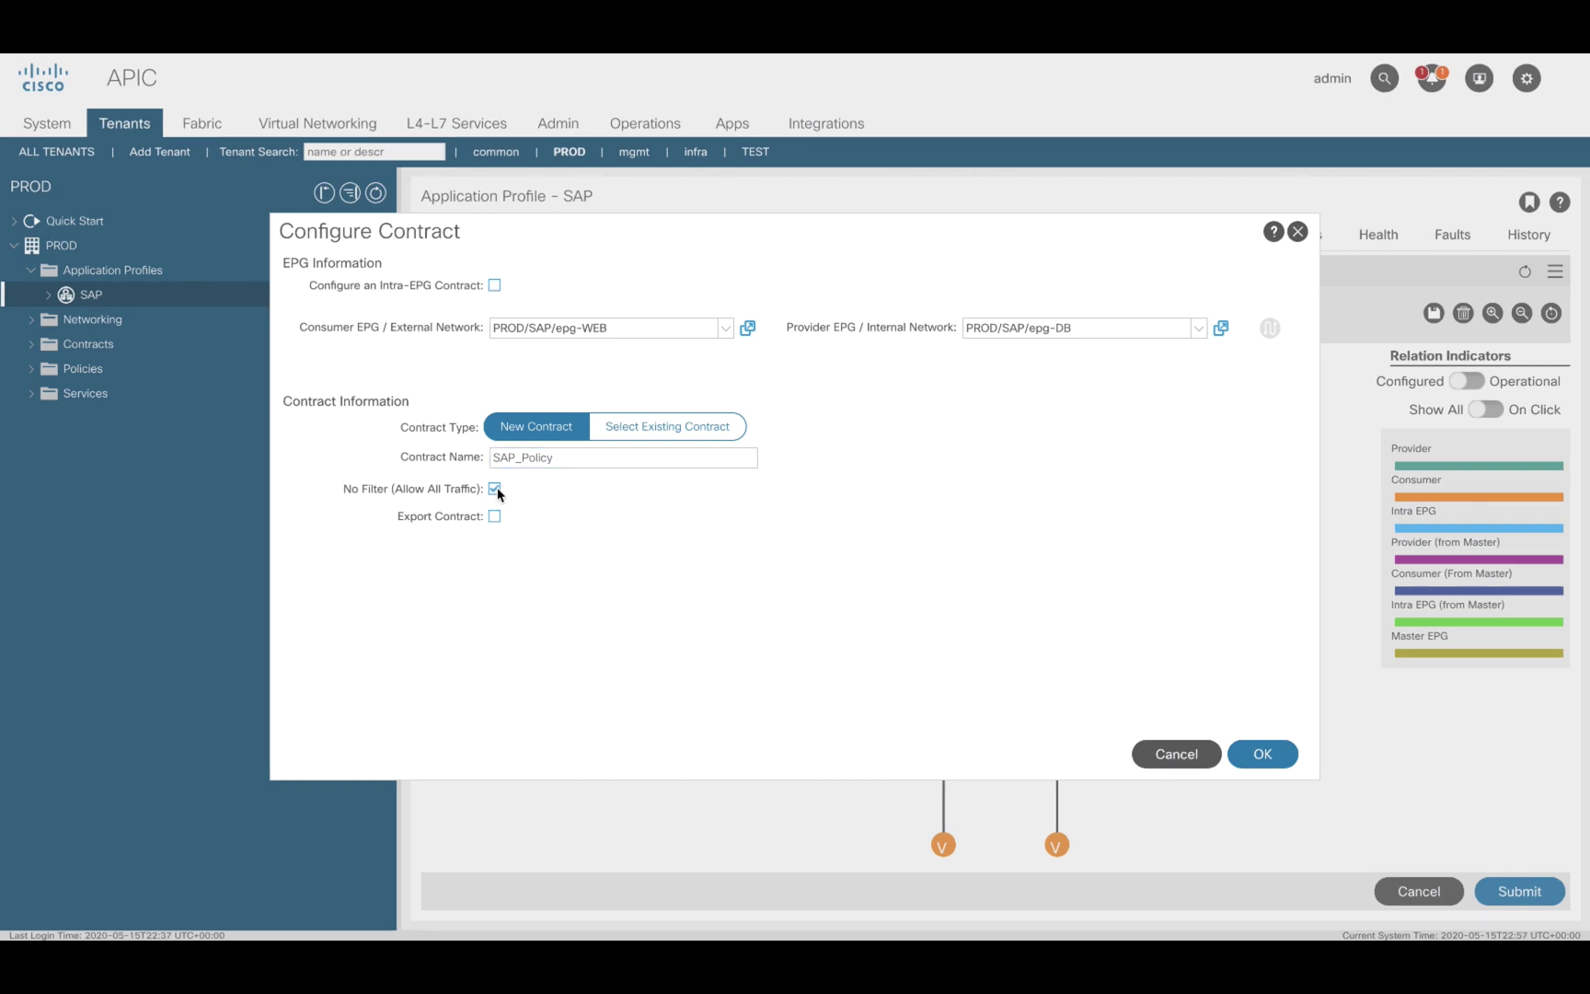
Clear No Filter and add an ICMP filter entry with EtherType IP, protocol icmp
left_click(494, 489)
left_click(1297, 518)
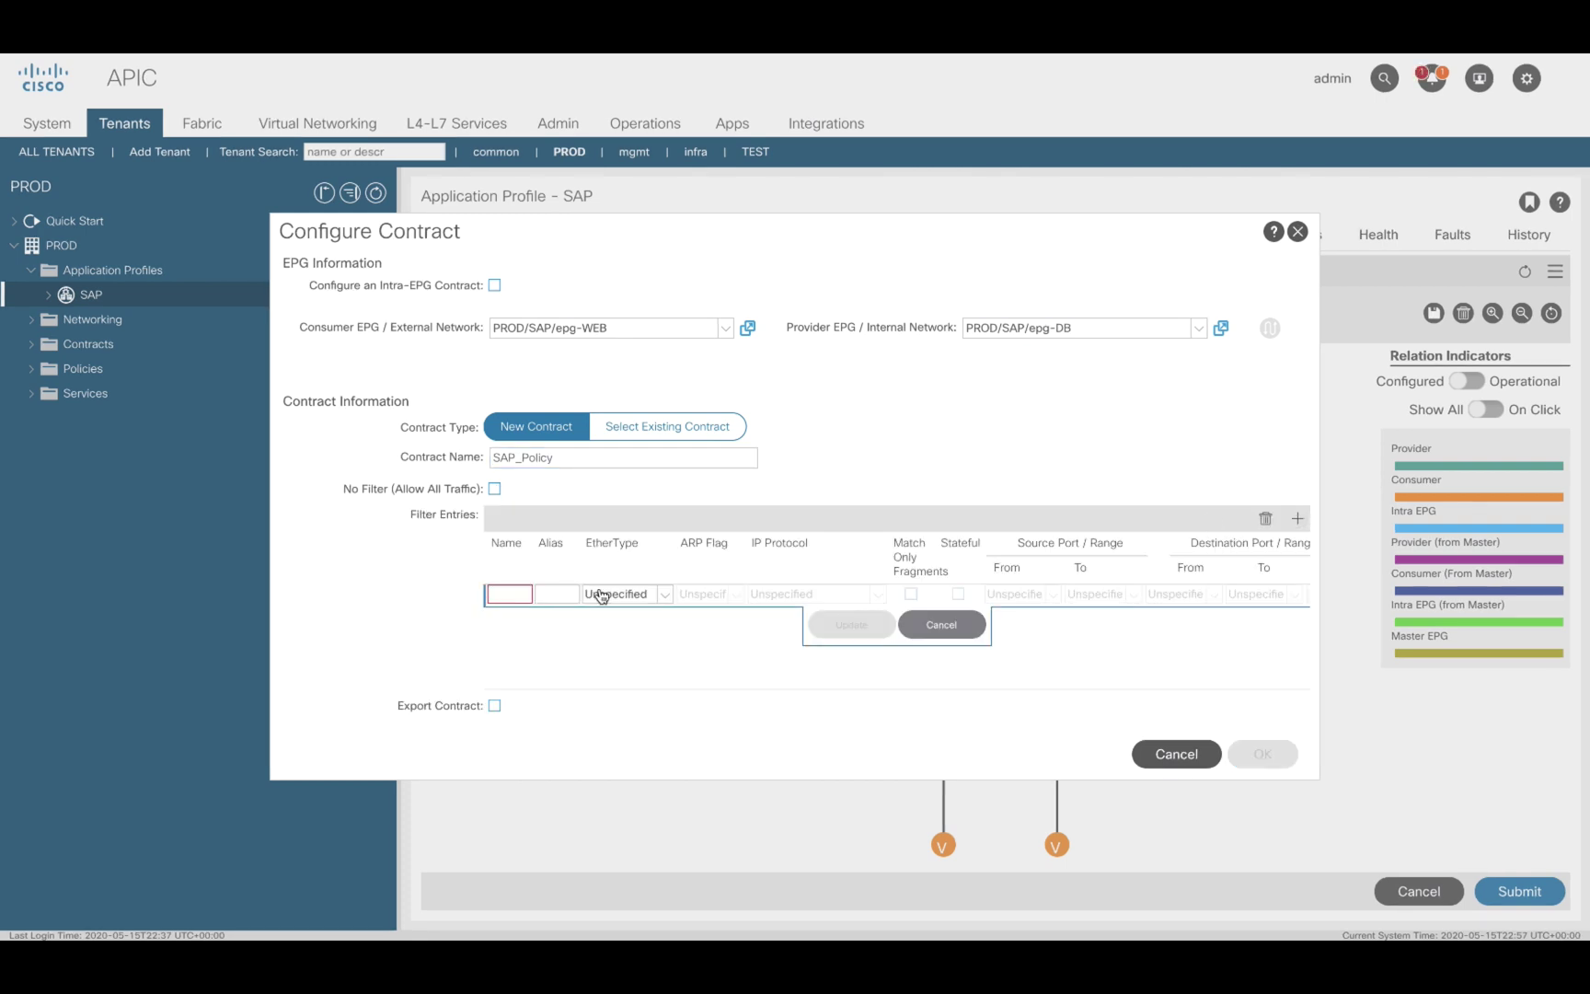
type("ICMP")
left_click(619, 594)
left_click(594, 616)
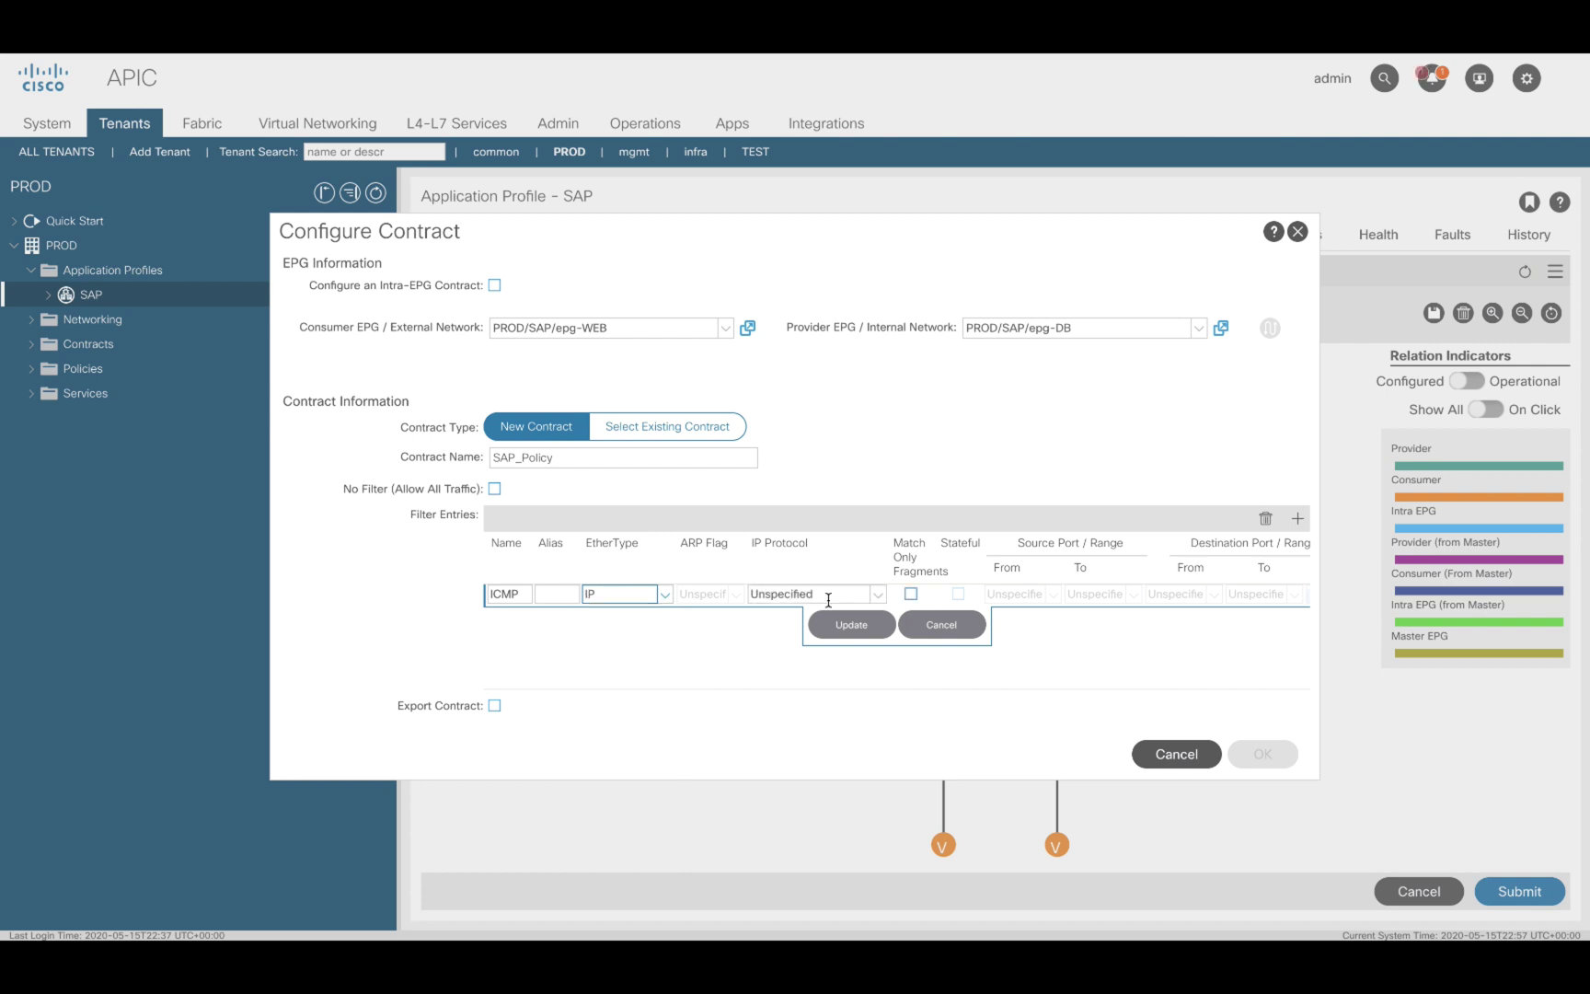
left_click(810, 593)
left_click(856, 676)
left_click(861, 635)
Add a DBPort filter entry: IP, tcp, destination port 89 to 89
left_click(1297, 518)
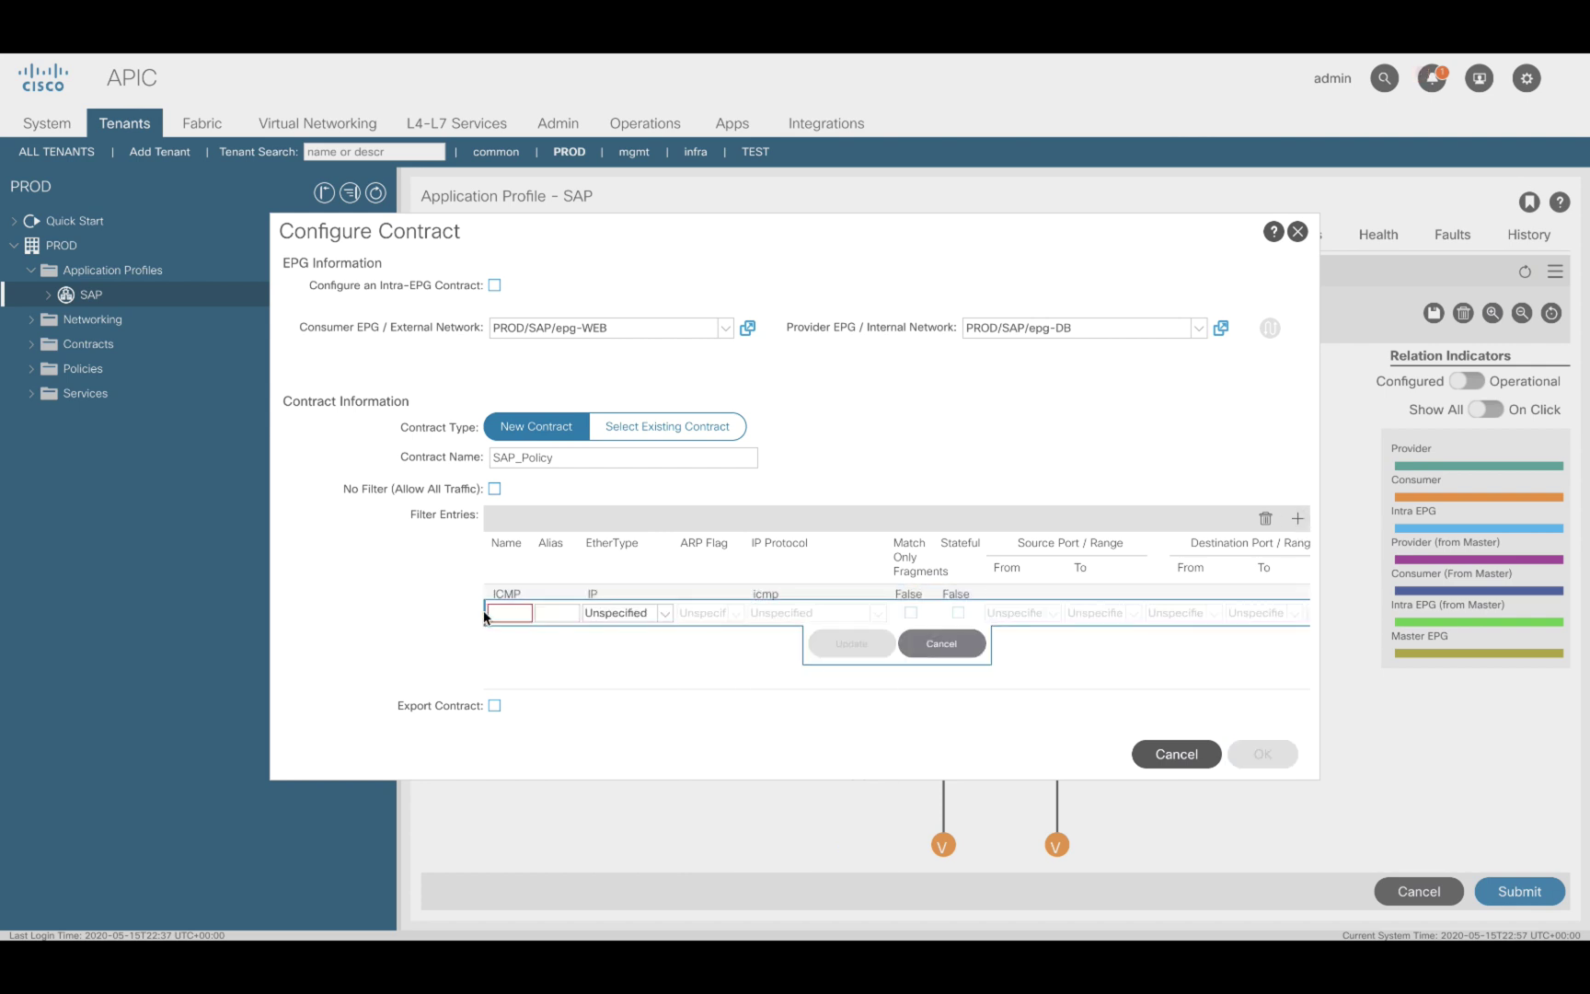
type("DBPort")
left_click(650, 613)
left_click(655, 637)
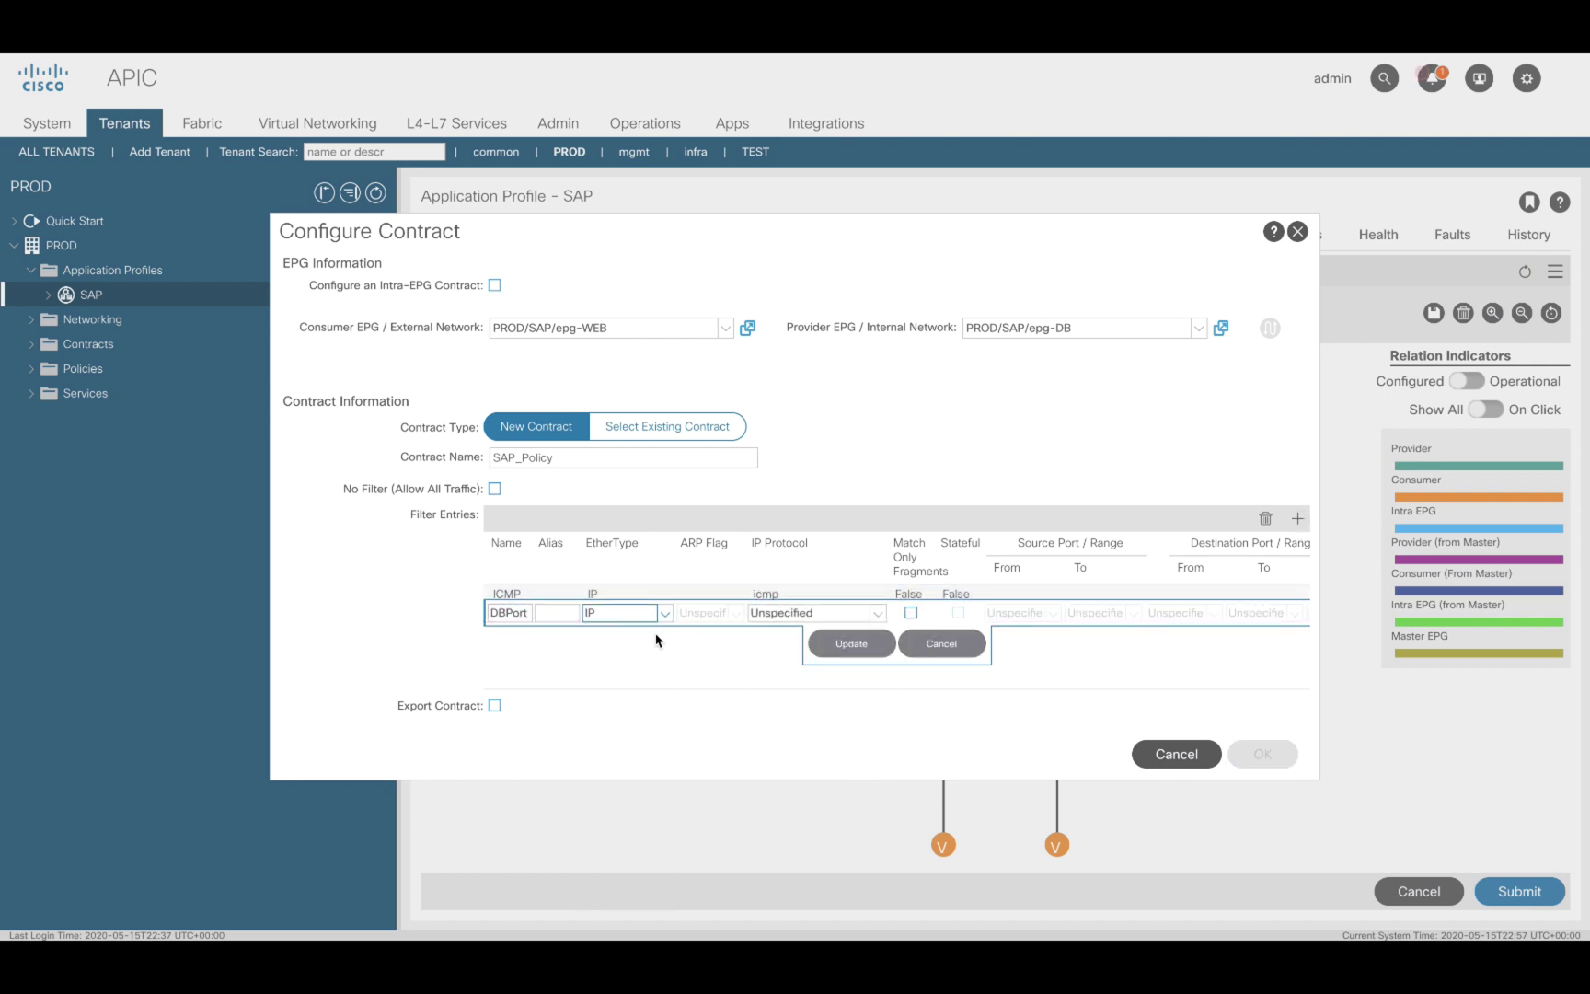
left_click(878, 613)
left_click(810, 699)
left_click(1214, 615)
type("89")
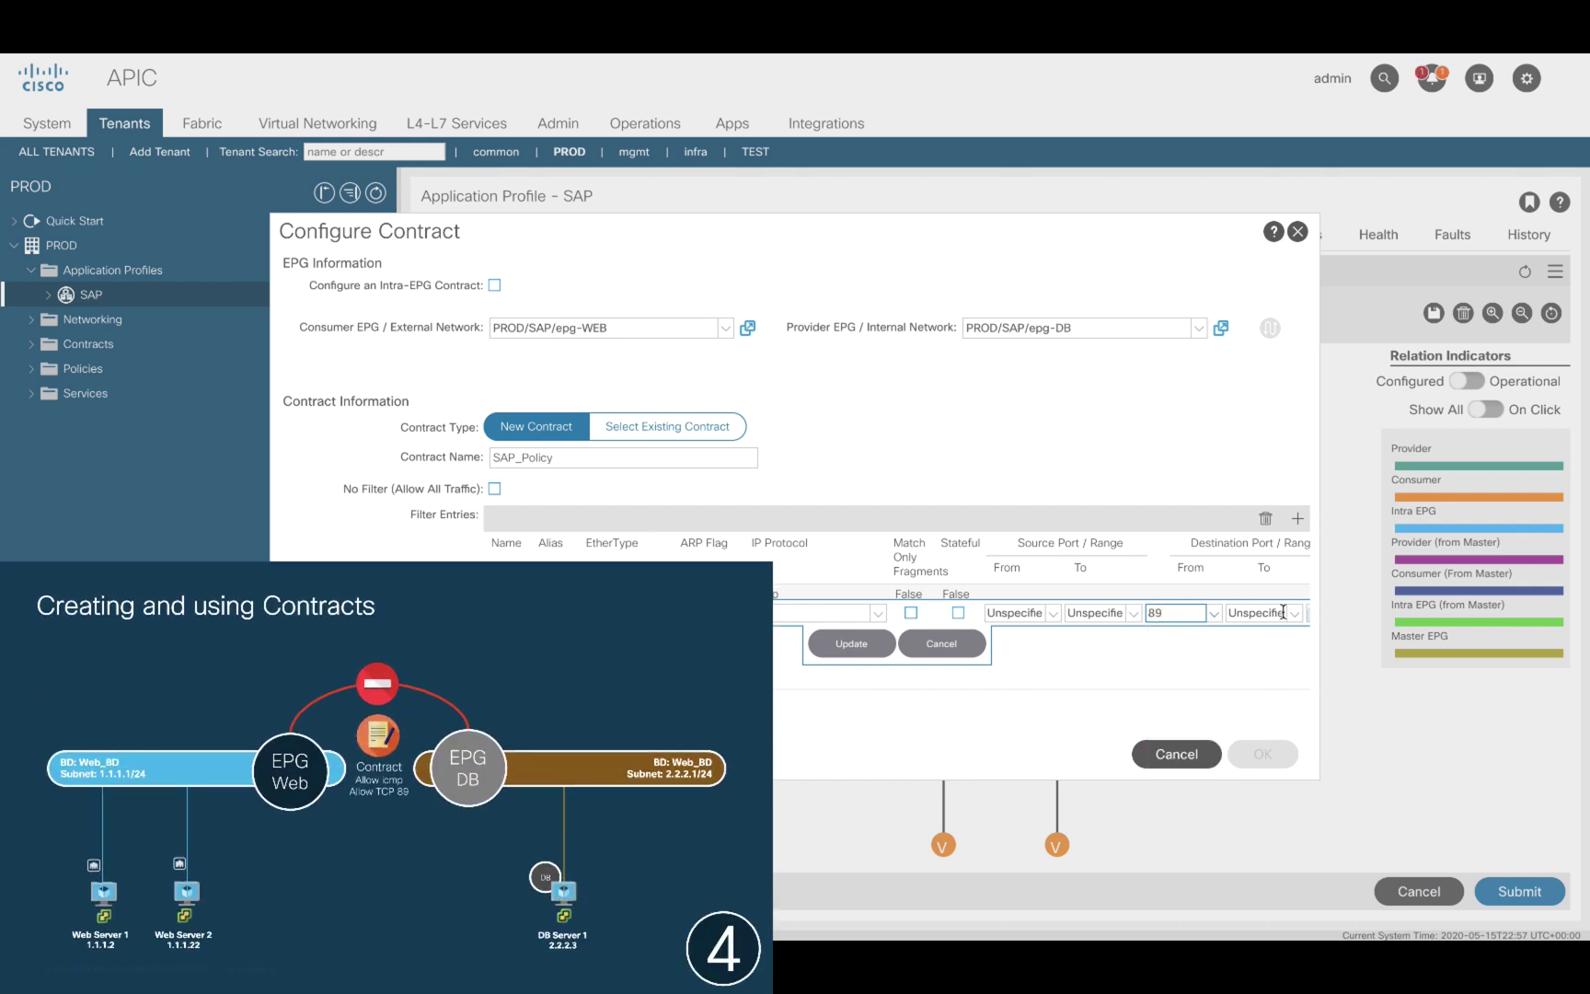
key("Tab")
type("89")
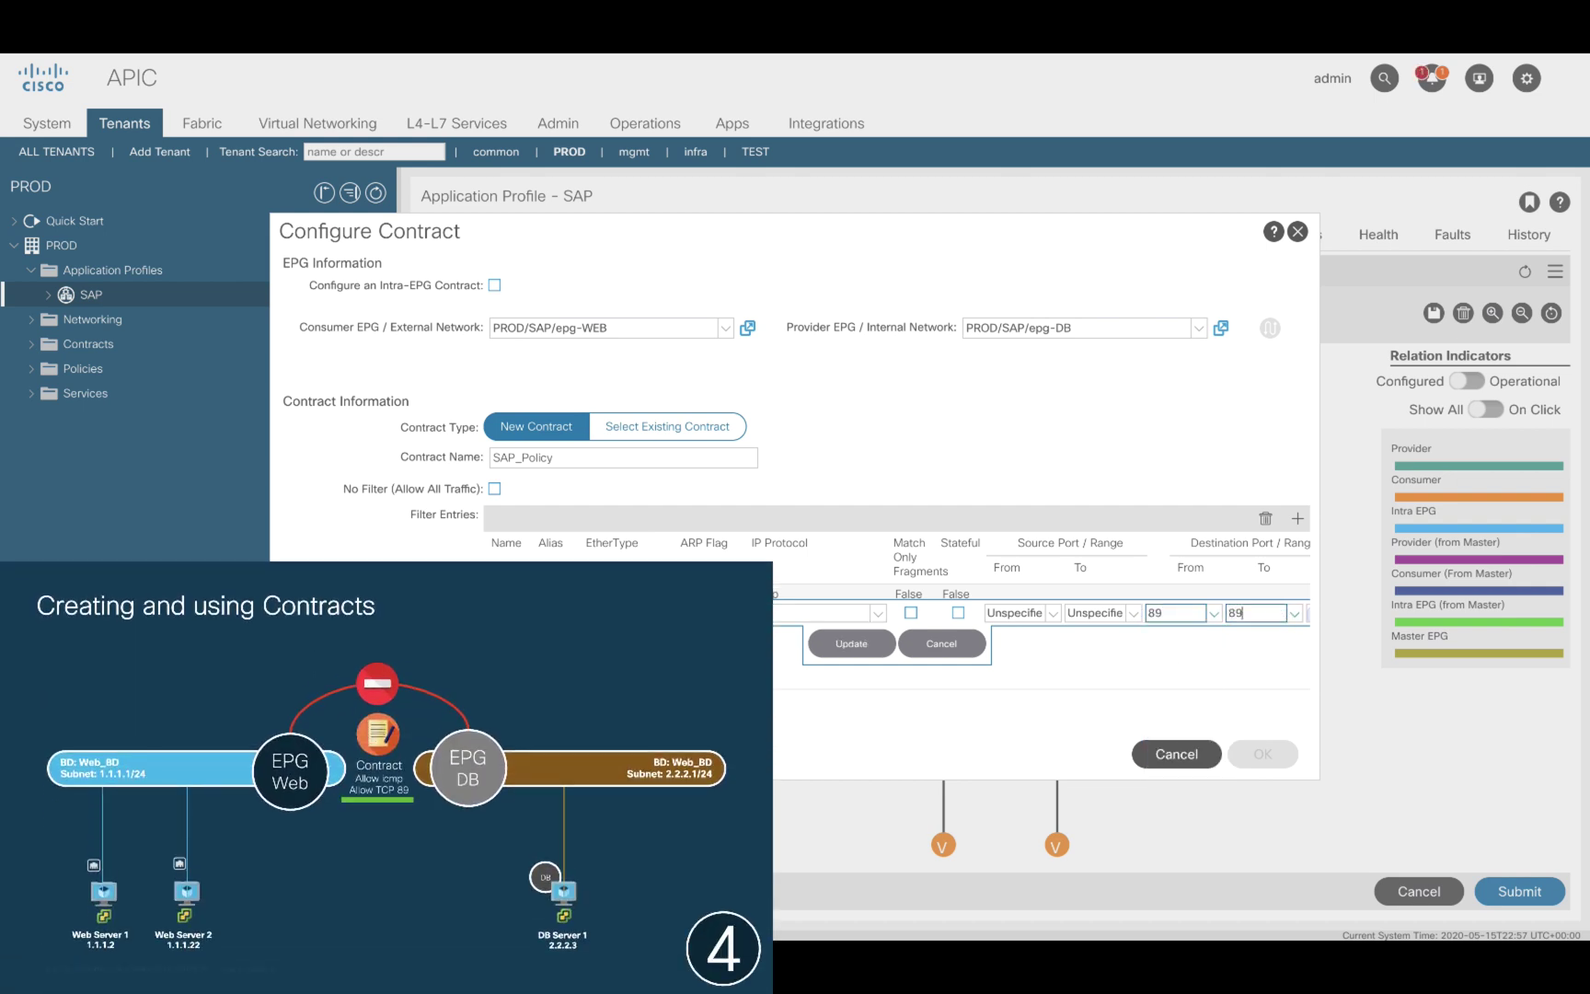
left_click(851, 647)
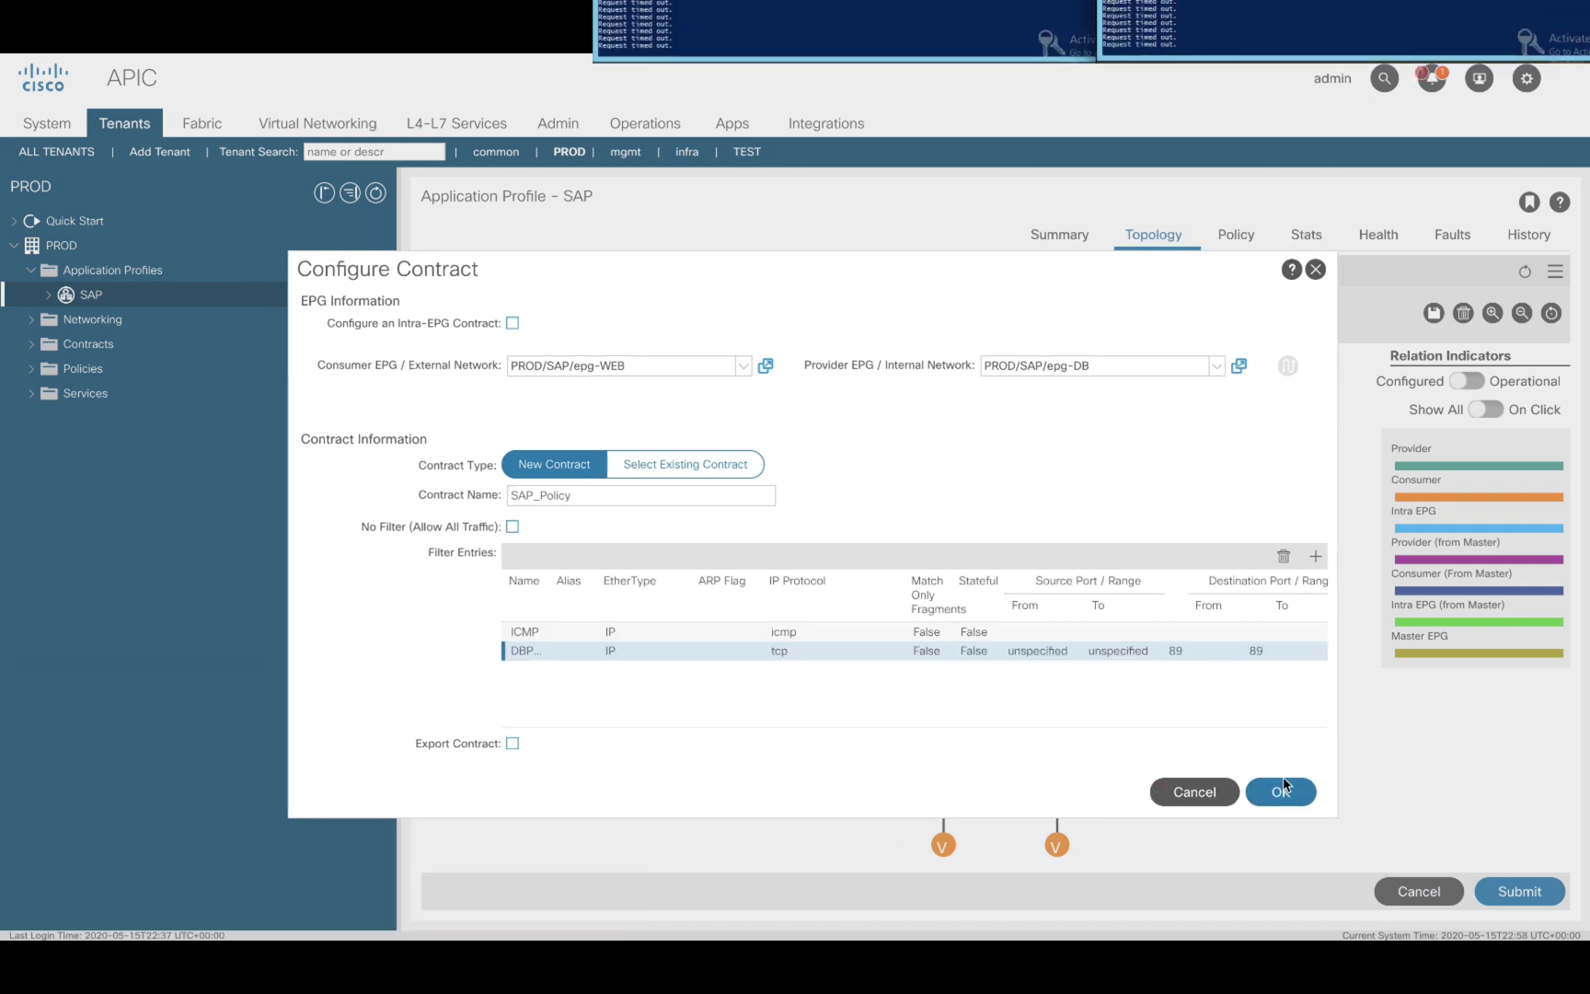
left_click(1280, 789)
Submit the SAP_Policy contract to the SAP application profile topology
left_click(1520, 891)
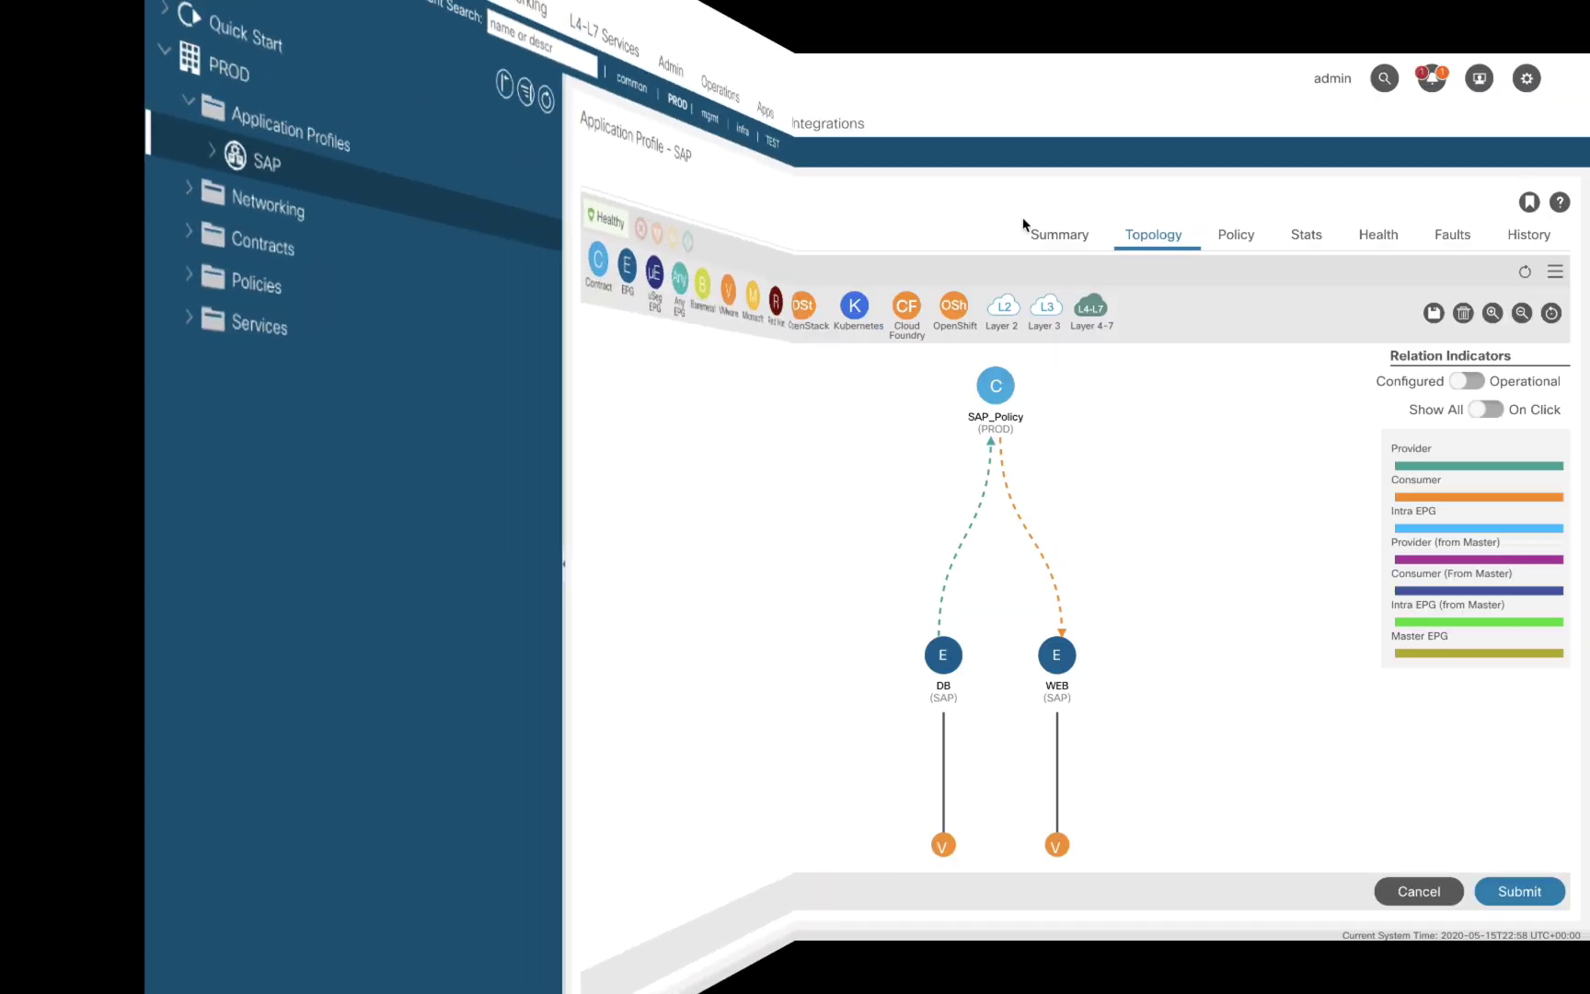
mouse_move(1010, 387)
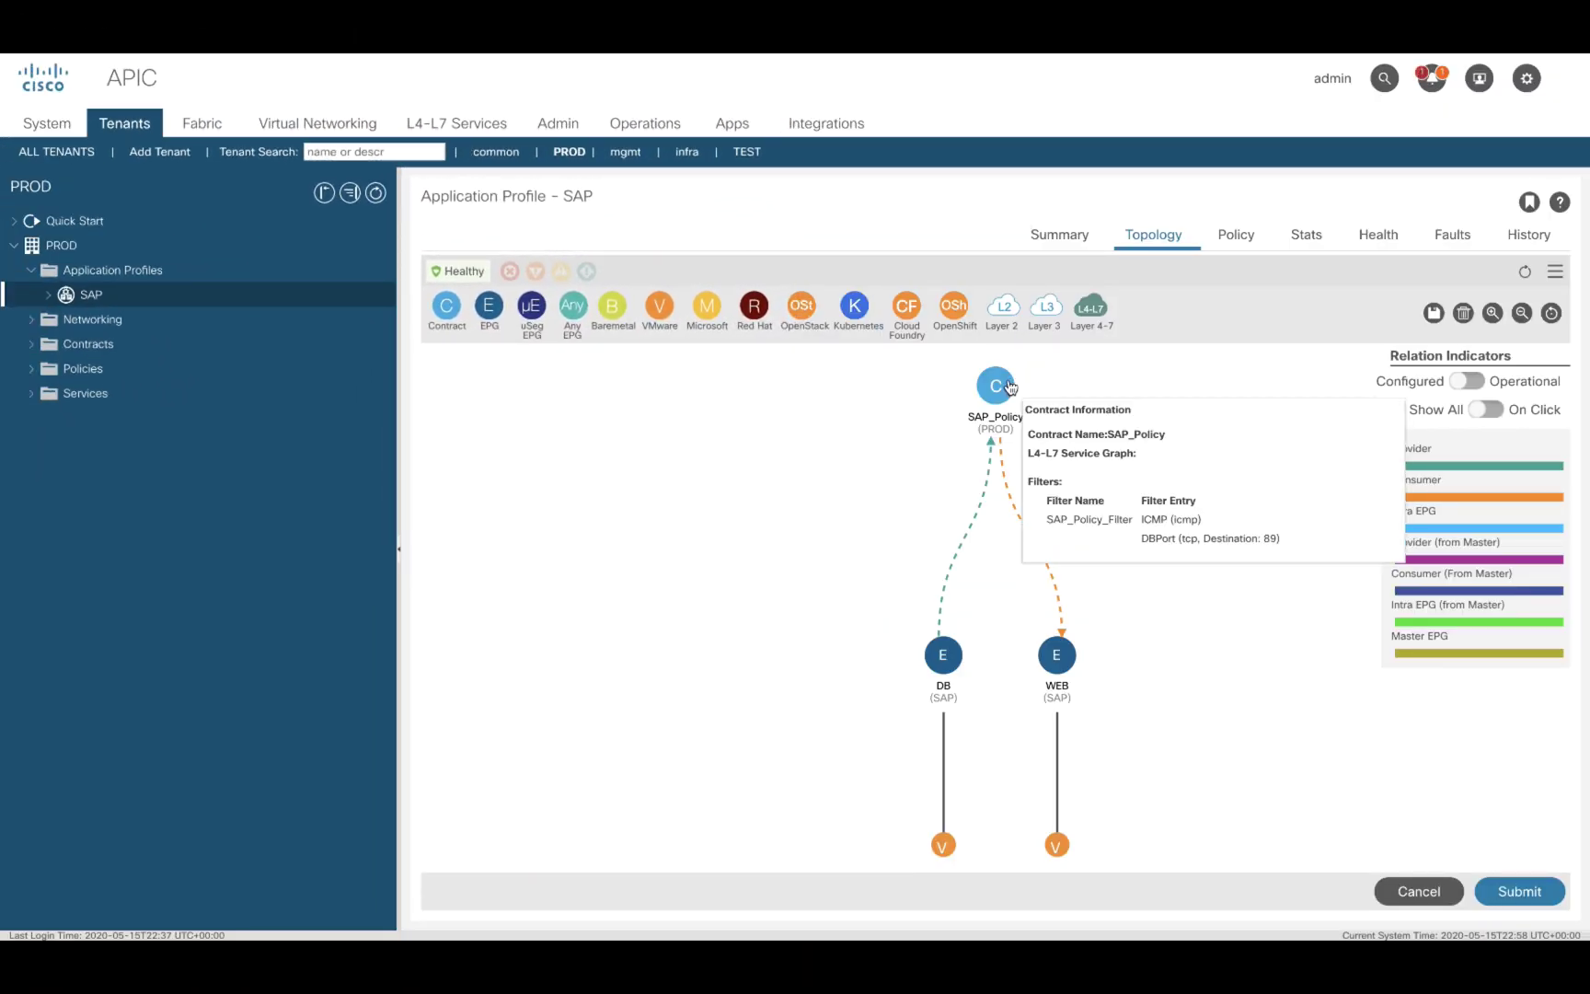
Check the Contracts entries of the DB and WEB EPGs under SAP
left_click(48, 296)
left_click(65, 319)
left_click(82, 343)
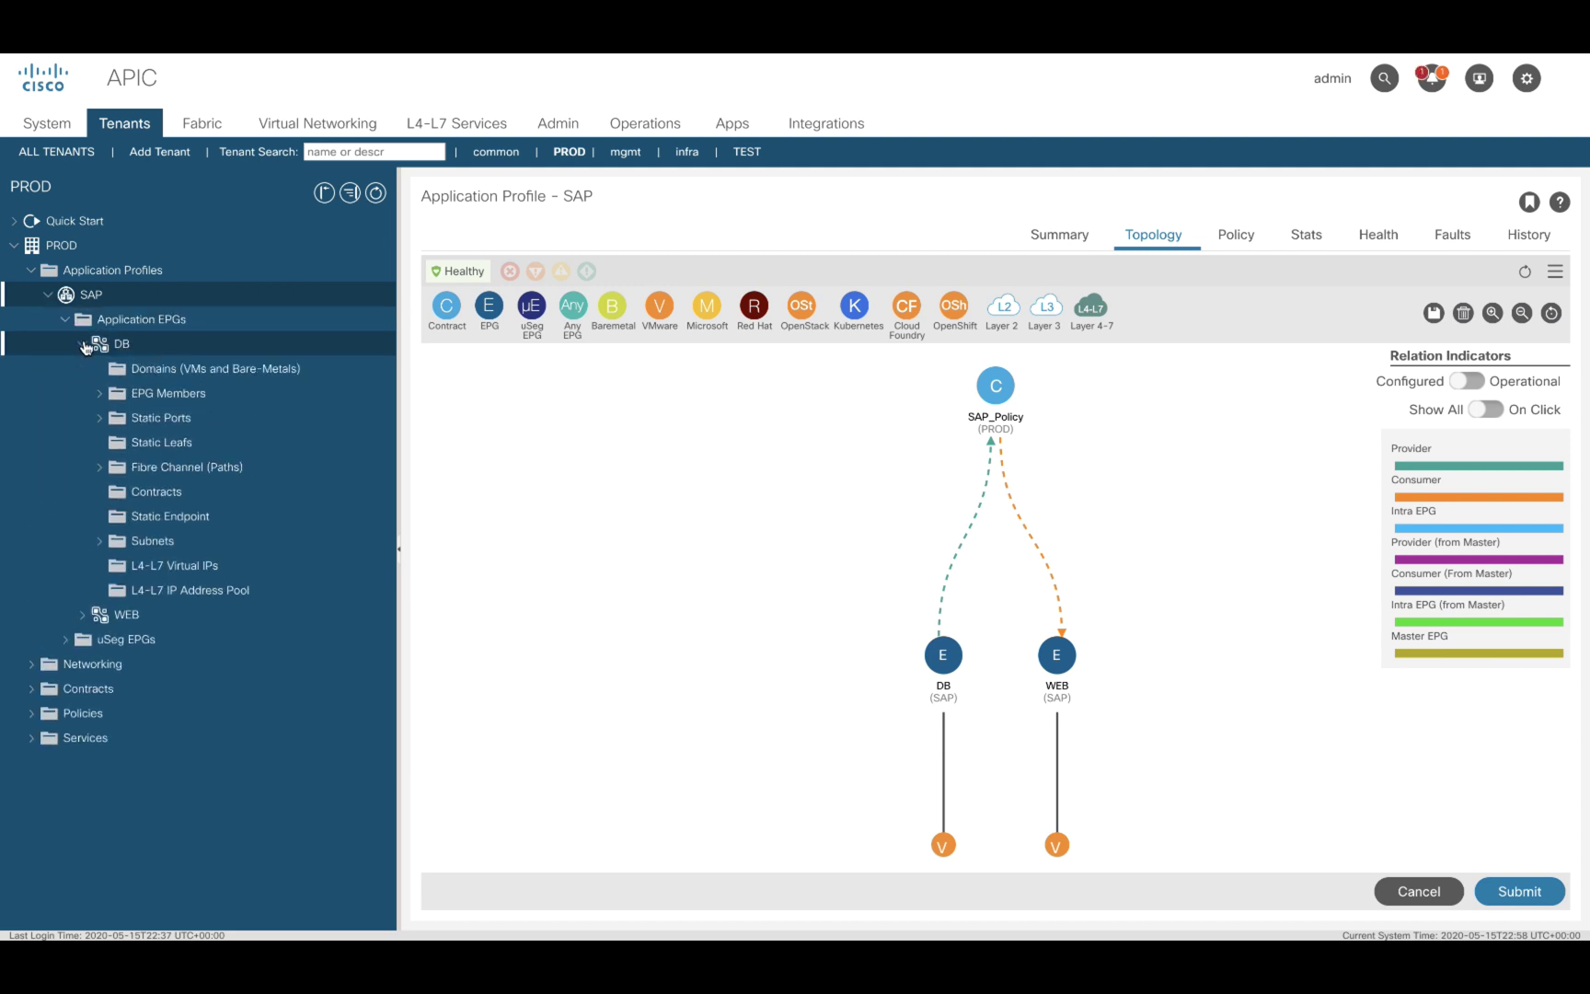
left_click(173, 493)
left_click(82, 613)
left_click(145, 763)
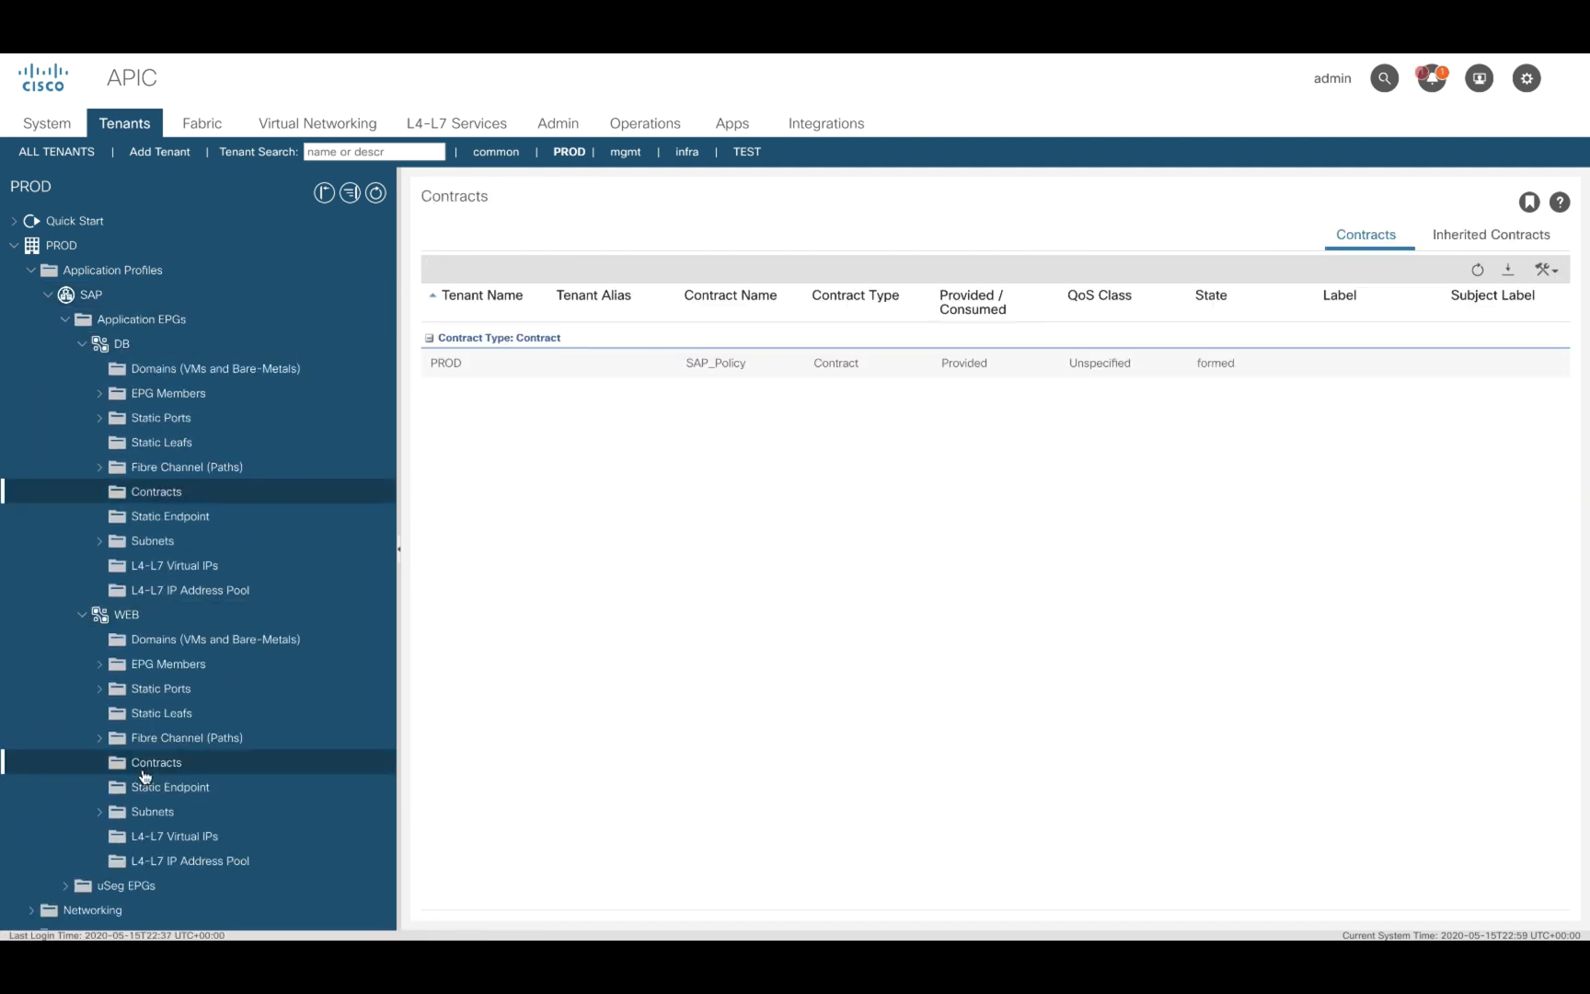
left_click(82, 343)
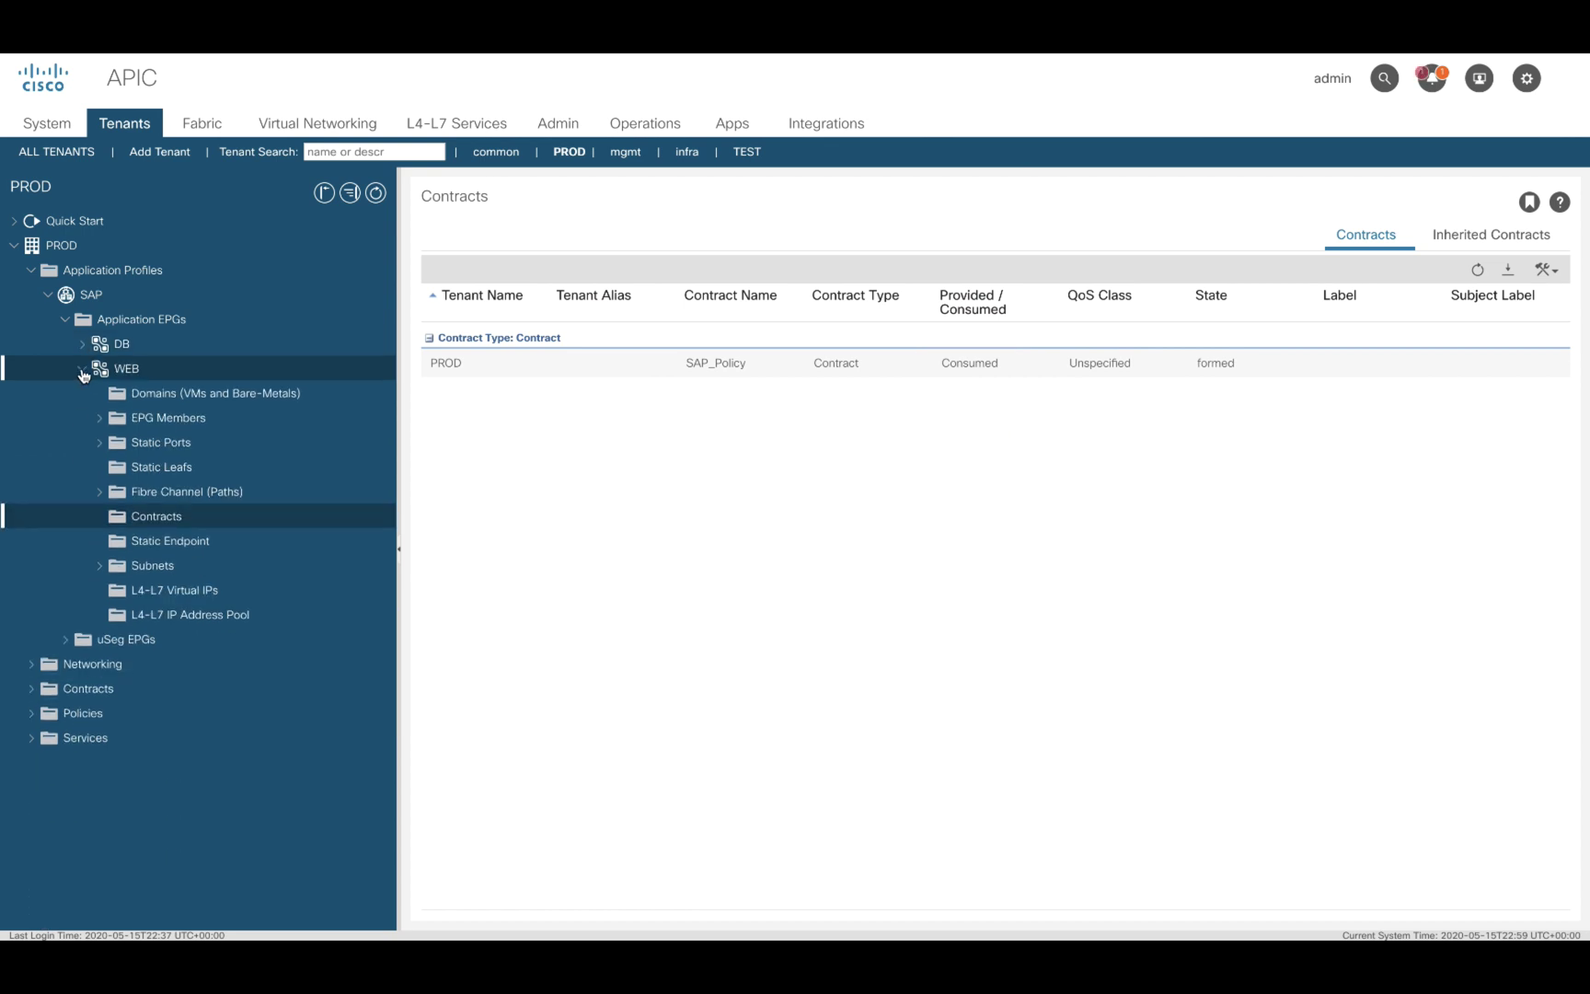
left_click(82, 368)
Show the SAP_Policy standard contract's Topology tab
left_click(34, 449)
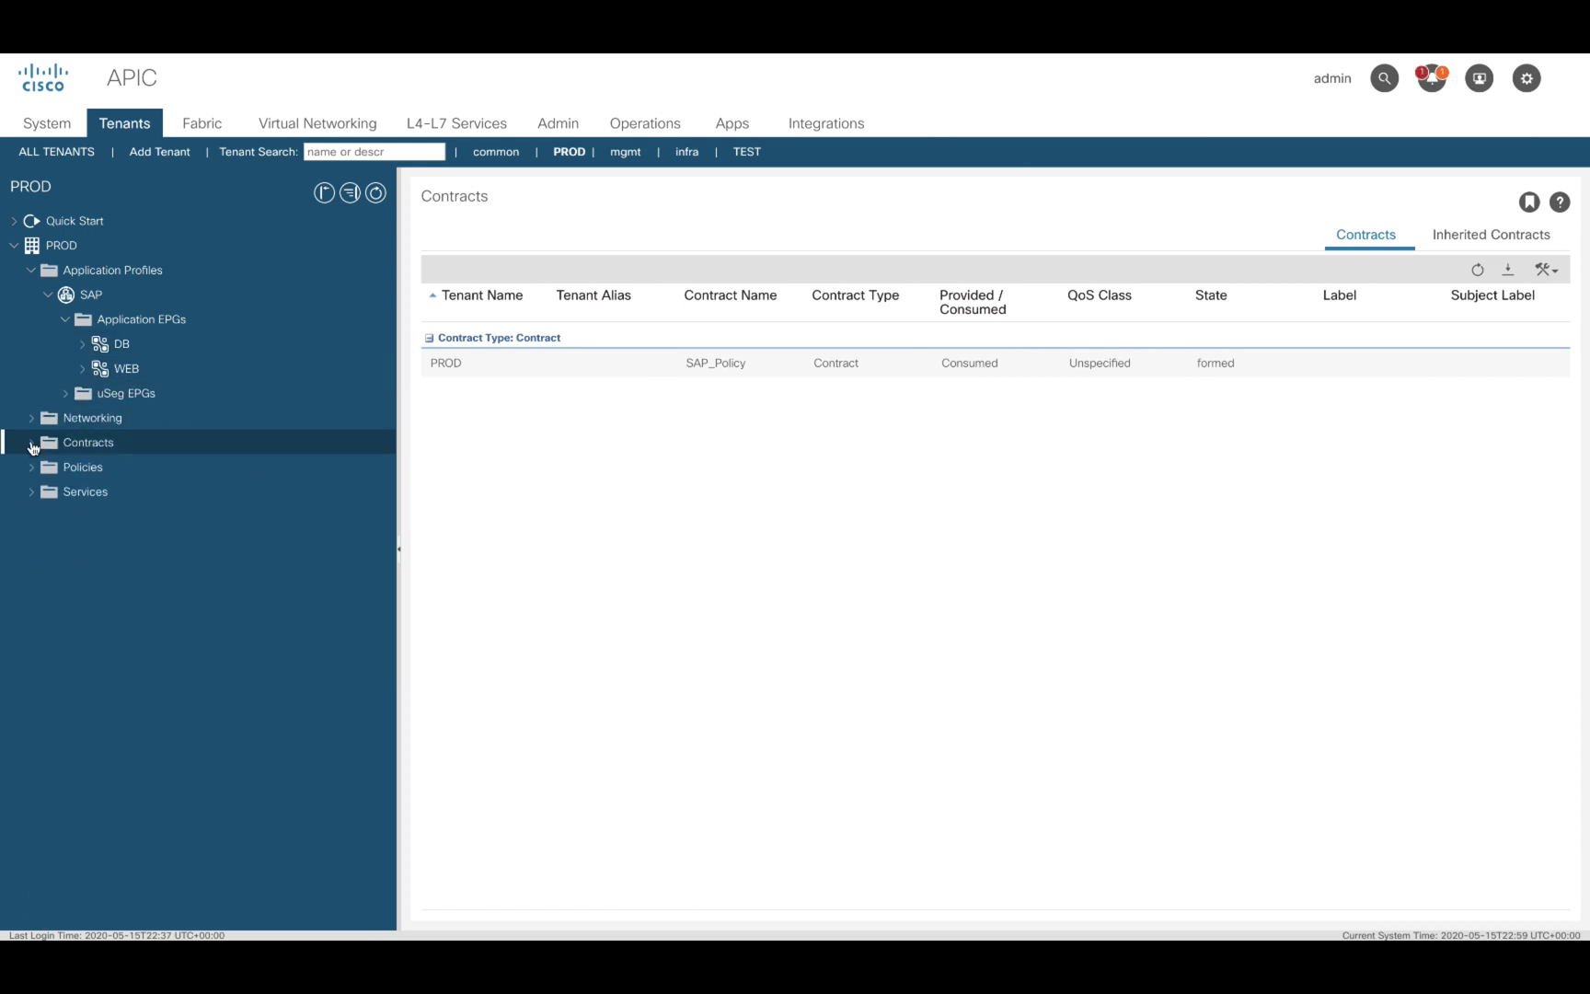
left_click(48, 466)
left_click(129, 492)
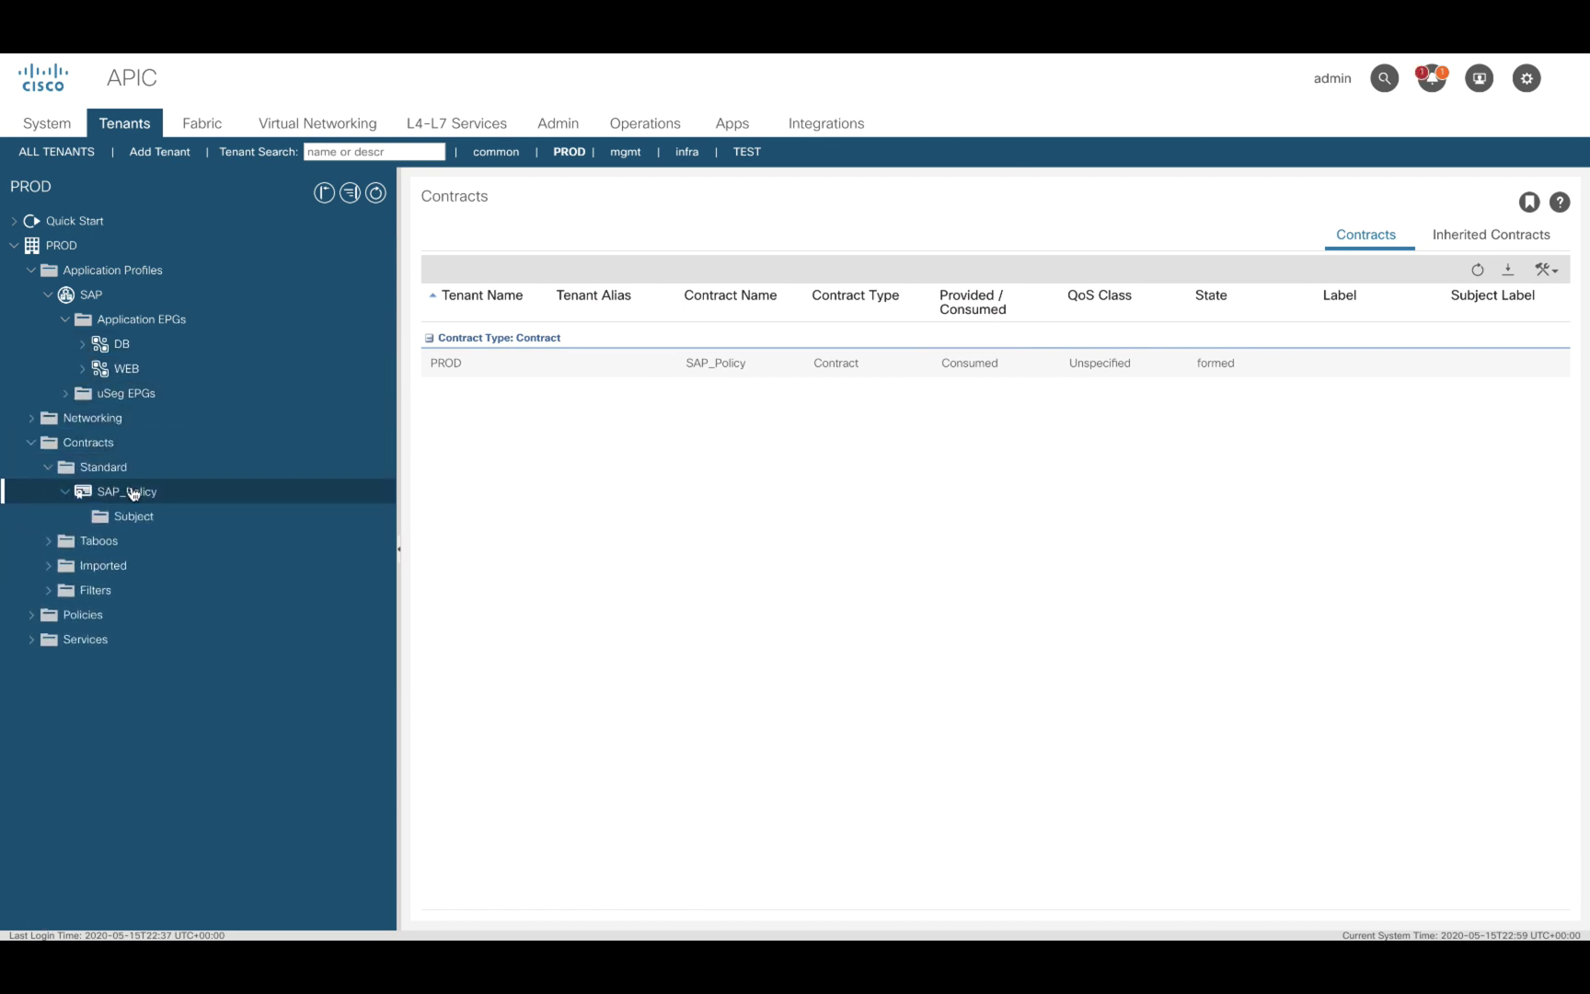
left_click(1054, 236)
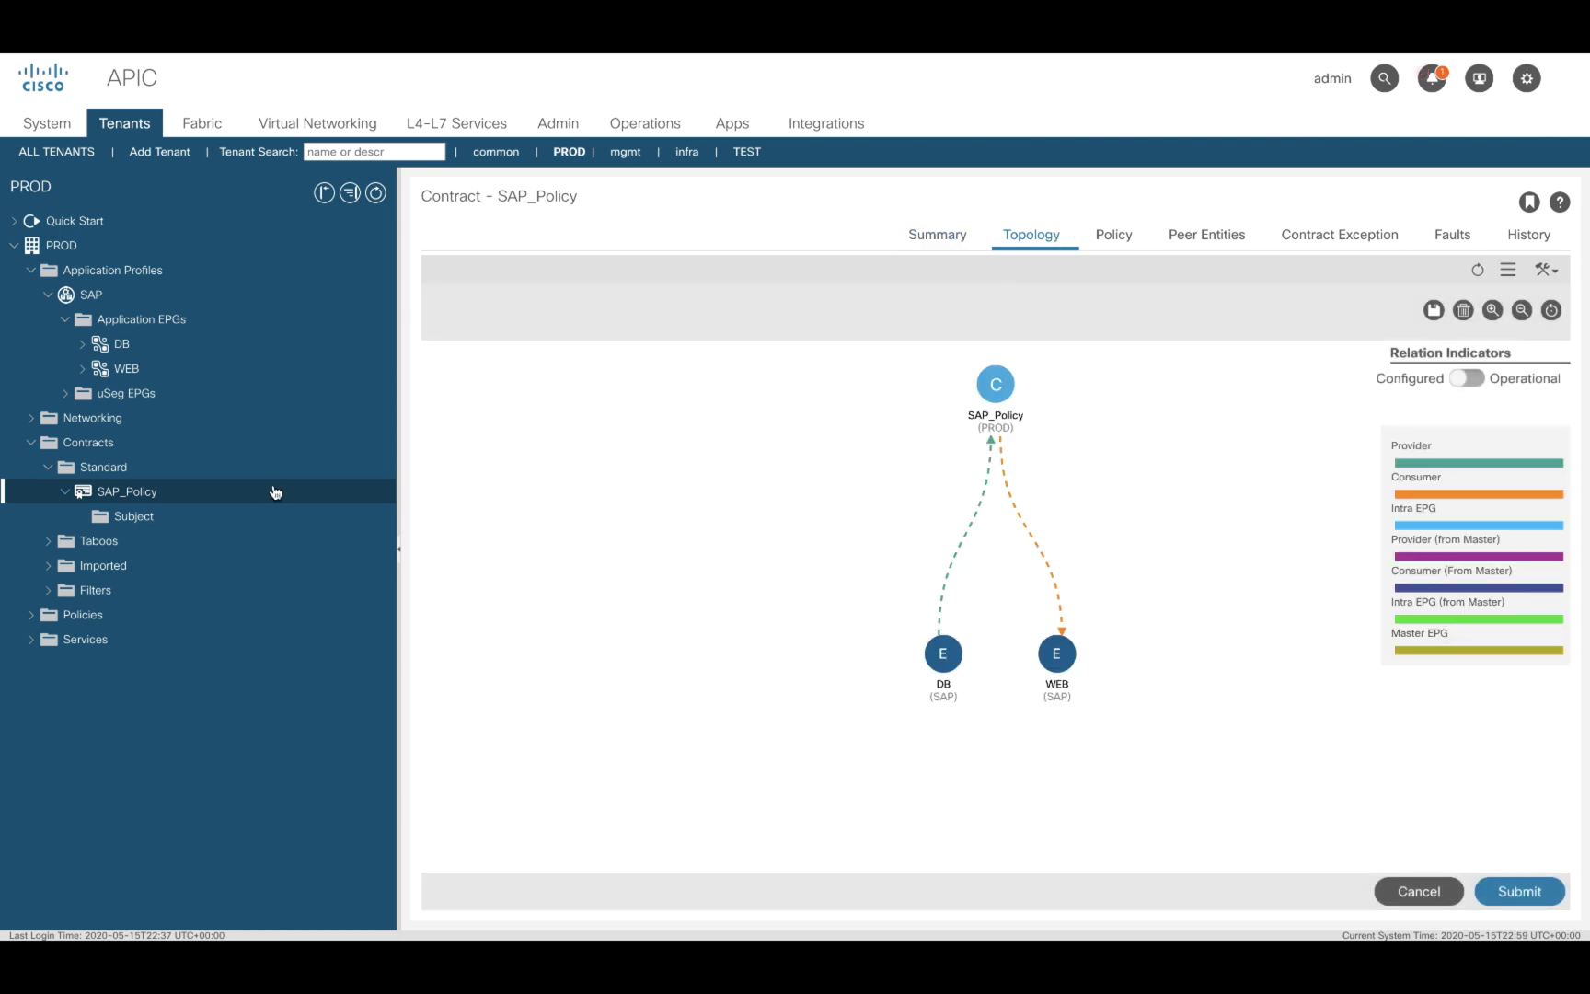
left_click(96, 589)
Review SAP_Policy_Filter, then add Microsoft, Red Hat and Baremetal domains to WEB
left_click(161, 615)
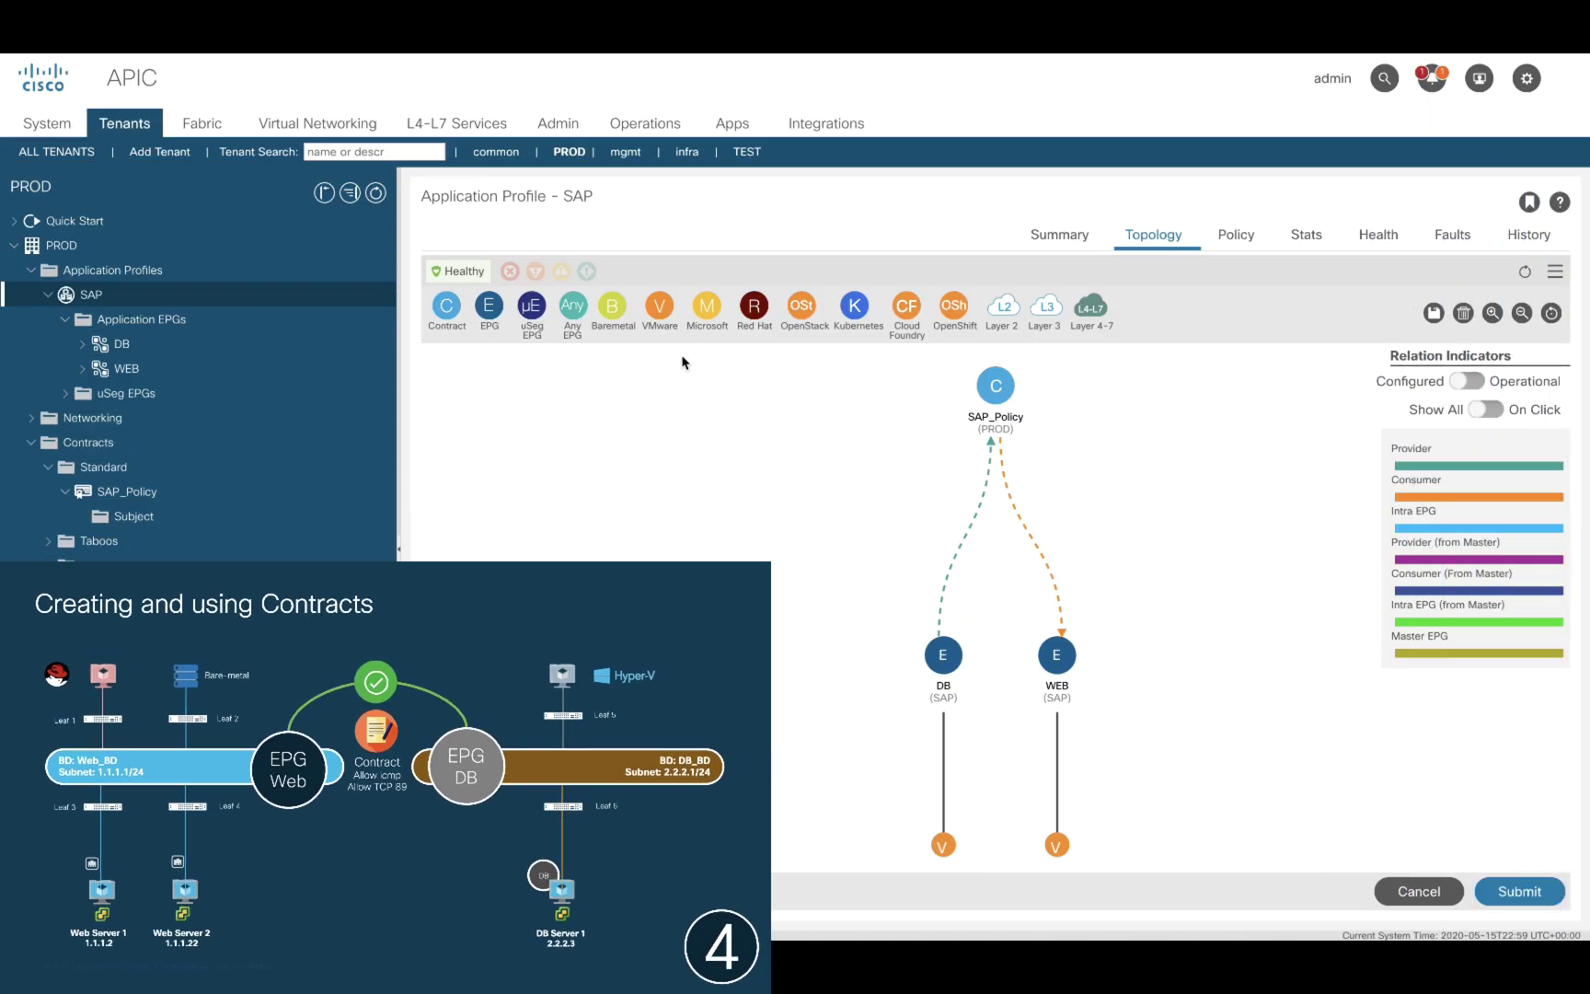
left_click_drag(707, 304, 1107, 616)
left_click_drag(754, 305, 1102, 637)
left_click_drag(612, 304, 1122, 637)
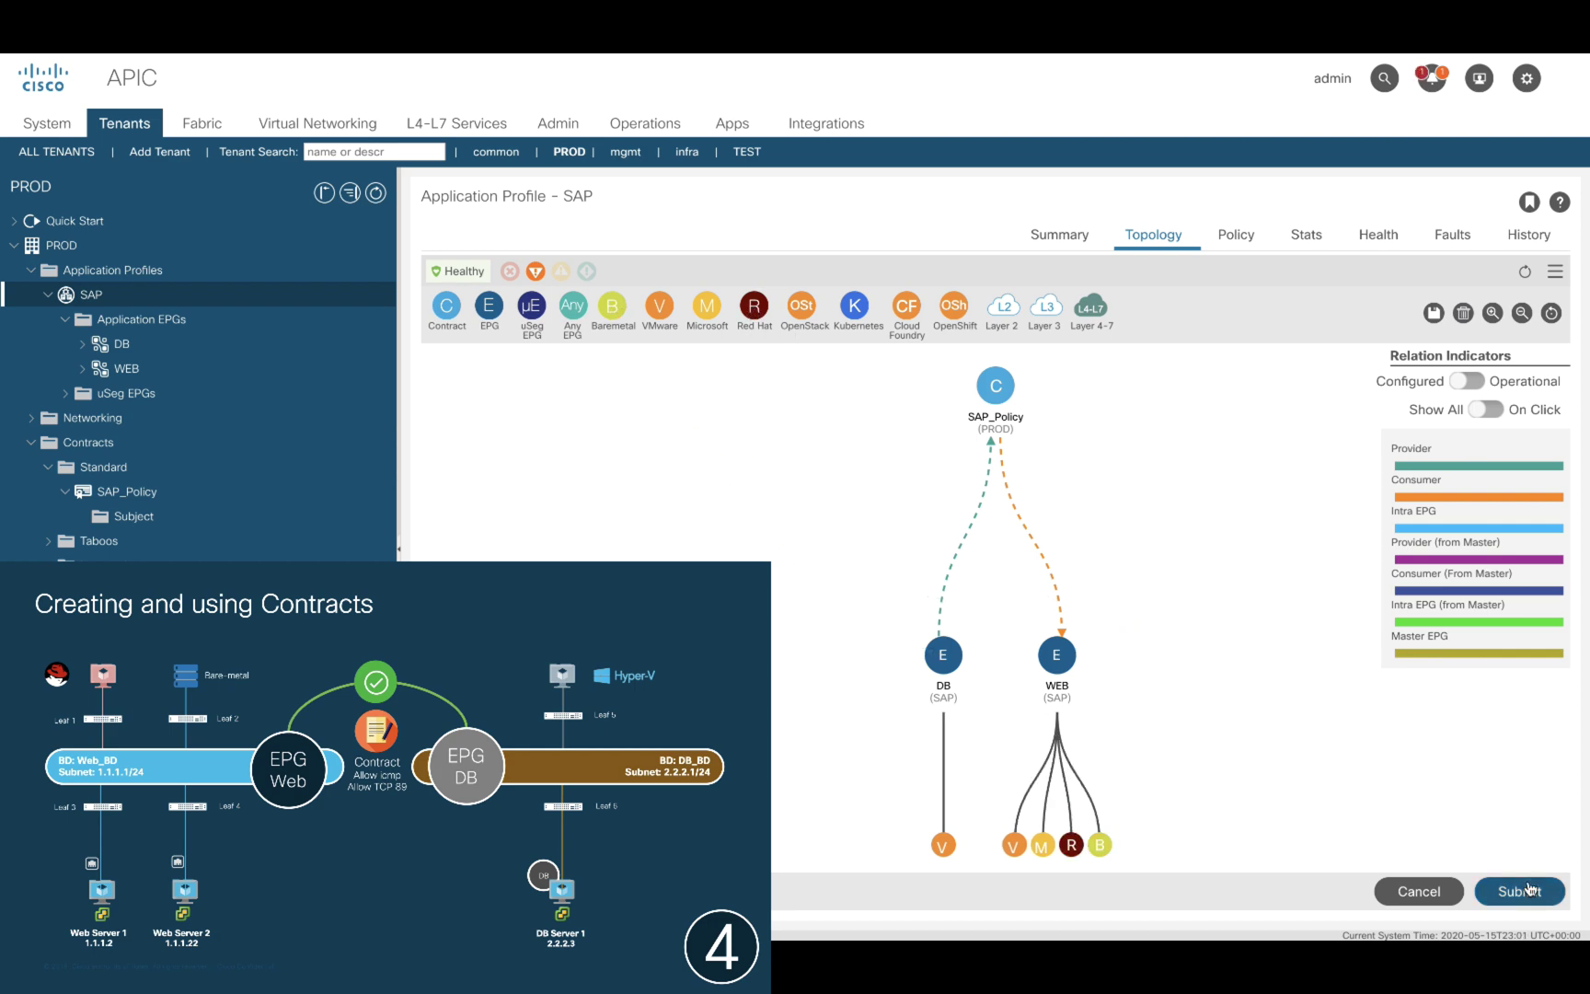